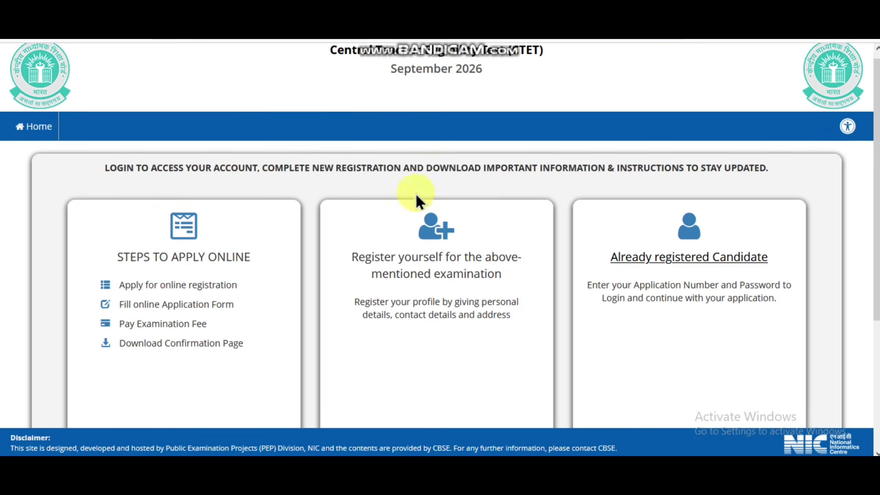
- Start a new candidate registration for the CTET September 2026 examination
scroll(416, 196, "down", 3)
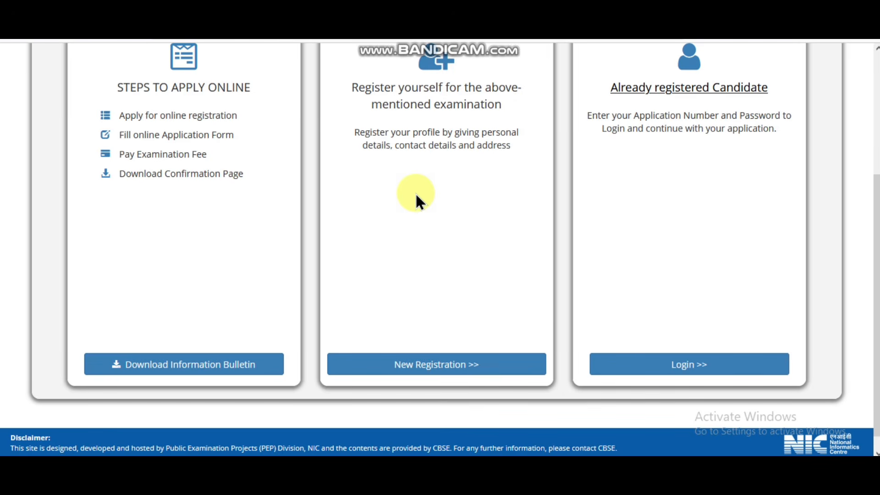
scroll(415, 192, "up", 3)
scroll(415, 192, "down", 3)
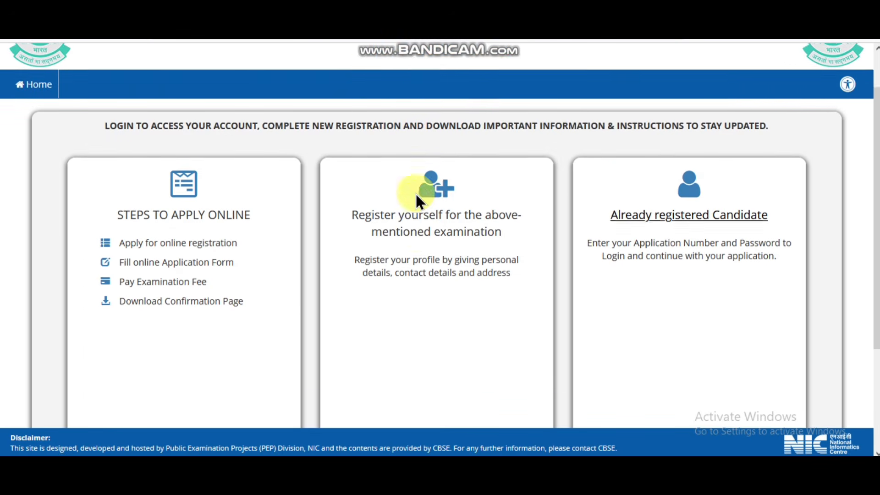
scroll(423, 285, "up", 2)
scroll(423, 282, "down", 2)
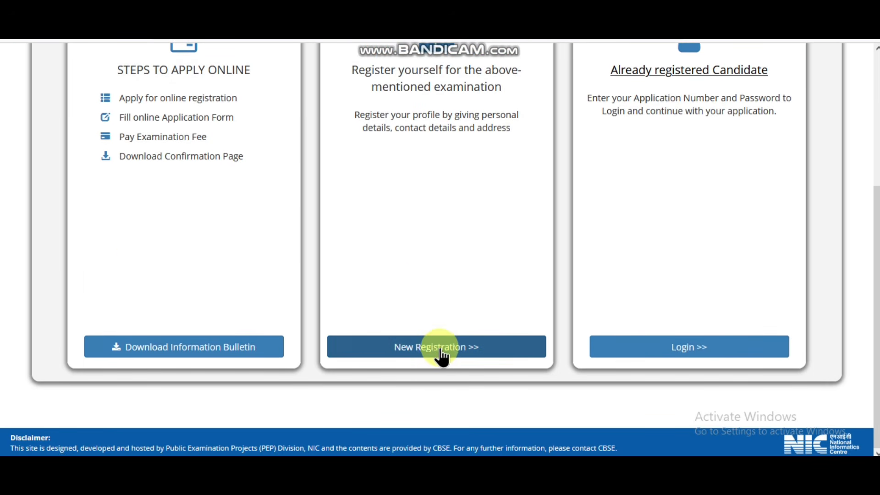
left_click(453, 347)
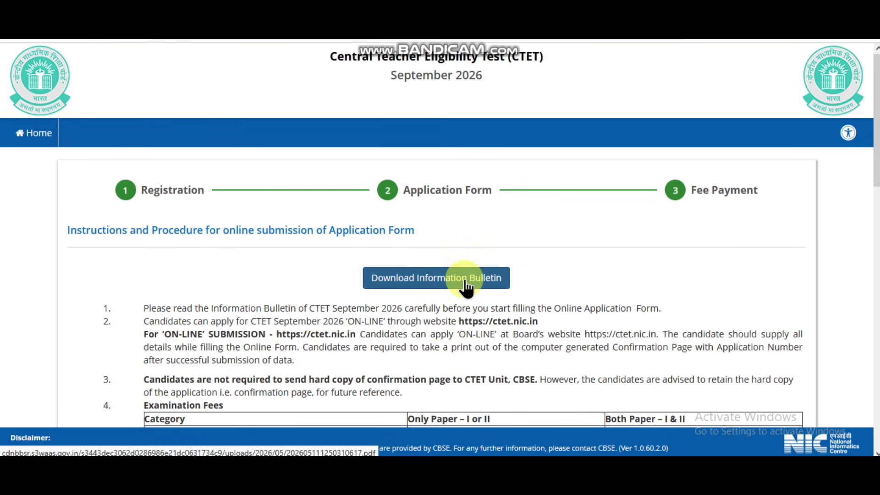
- Accept the declaration below the application instructions and proceed to the registration form
scroll(459, 289, "down", 15)
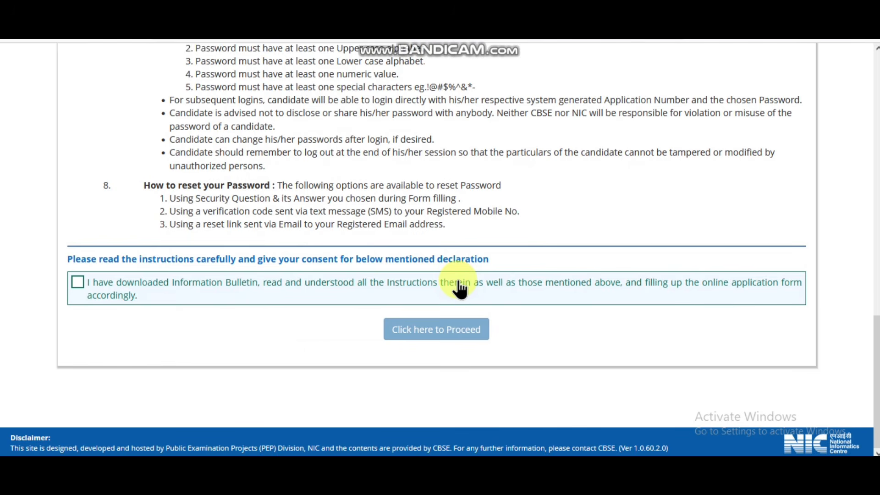
left_click(77, 282)
left_click(403, 327)
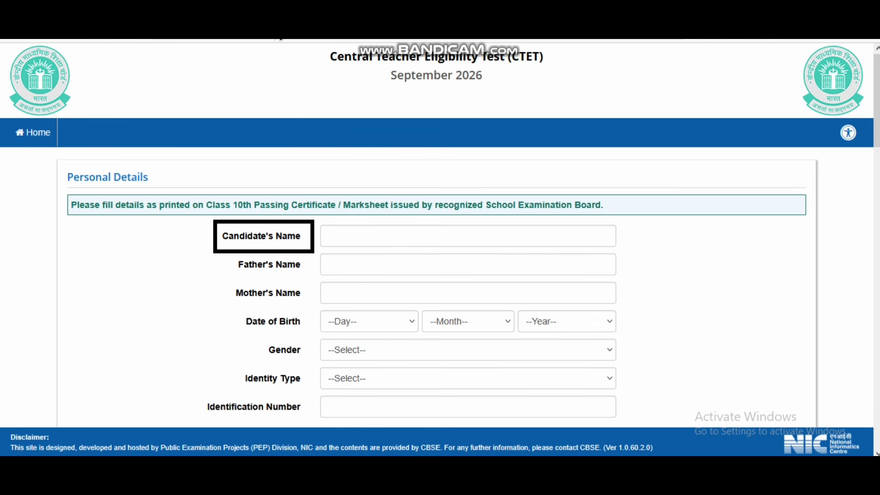
left_click_drag(269, 274, 309, 283)
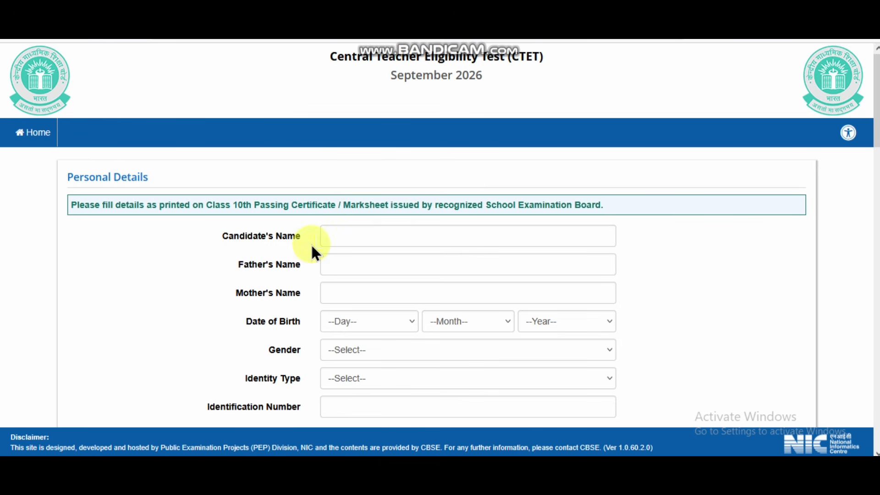
left_click_drag(229, 277, 324, 310)
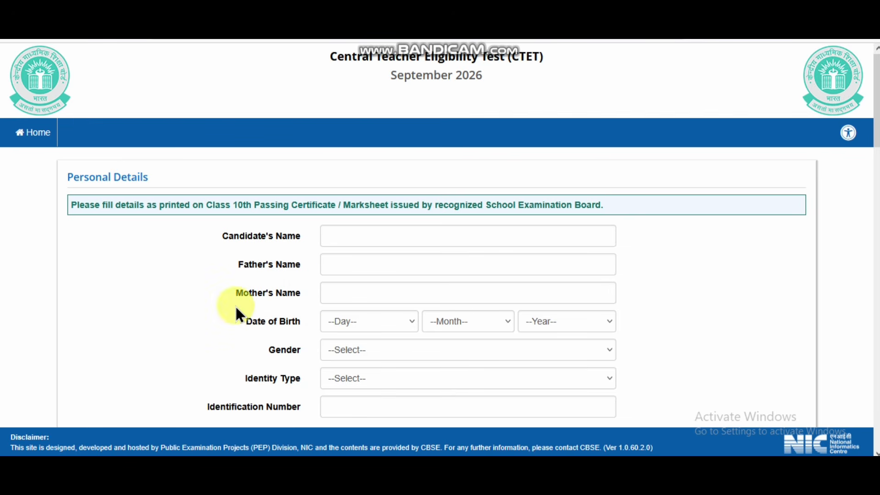
mouse_move(236, 305)
left_mouse_down()
mouse_move(303, 337)
mouse_move(357, 330)
left_mouse_up()
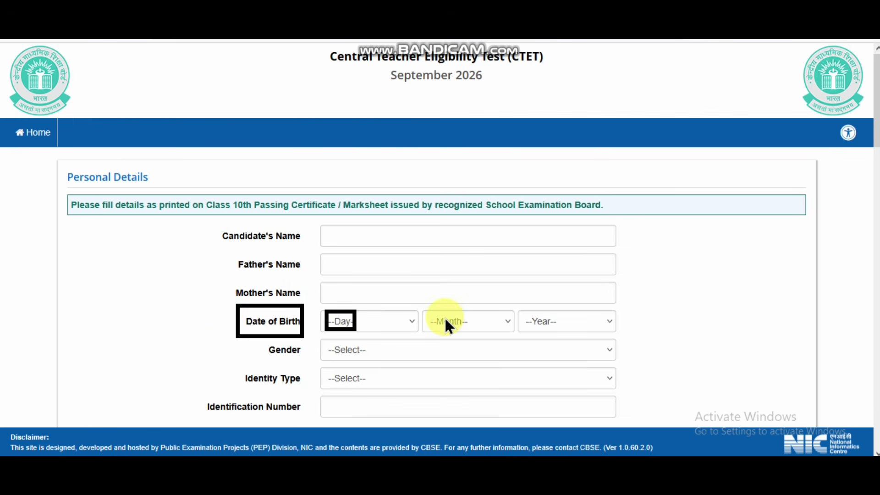
left_click_drag(477, 337, 479, 334)
left_click_drag(550, 326, 570, 334)
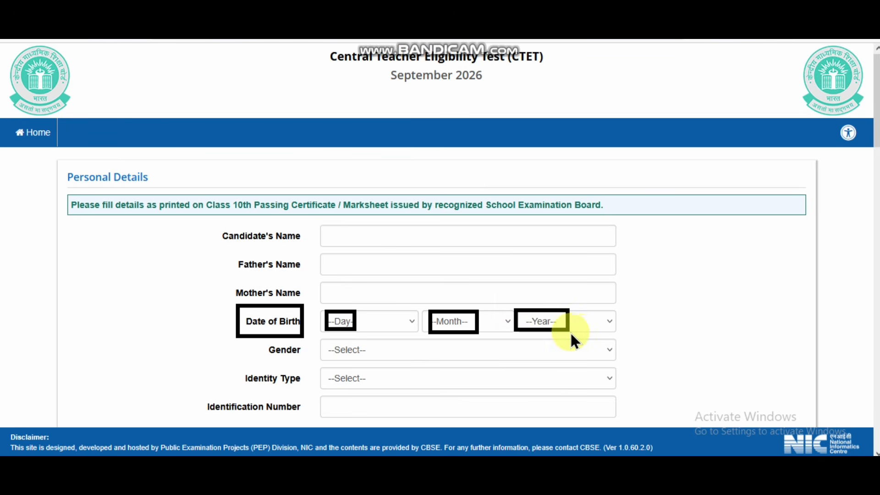
left_click(279, 39)
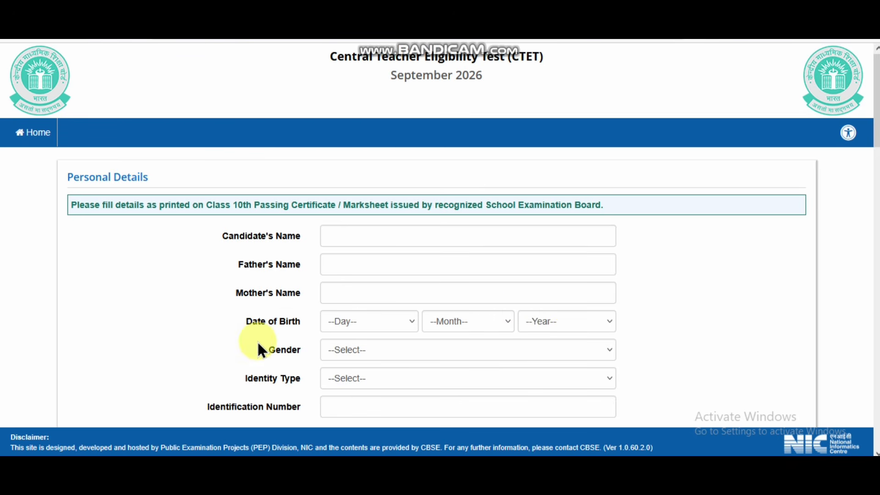
mouse_move(260, 340)
left_mouse_down()
mouse_move(309, 360)
mouse_move(374, 360)
left_mouse_up()
left_click_drag(282, 384, 304, 390)
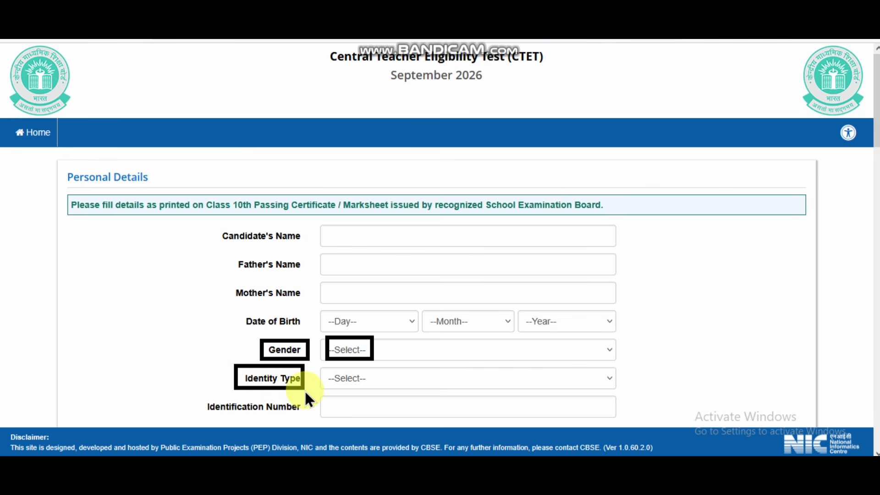
key("Escape")
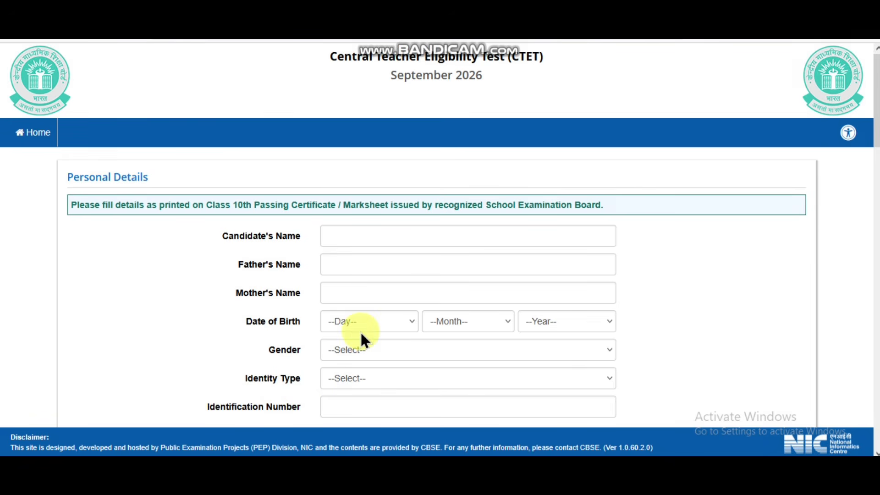
- Set the identity type to Any Other Valid Govt Identity with photograph and activate the identity number field
left_click(380, 381)
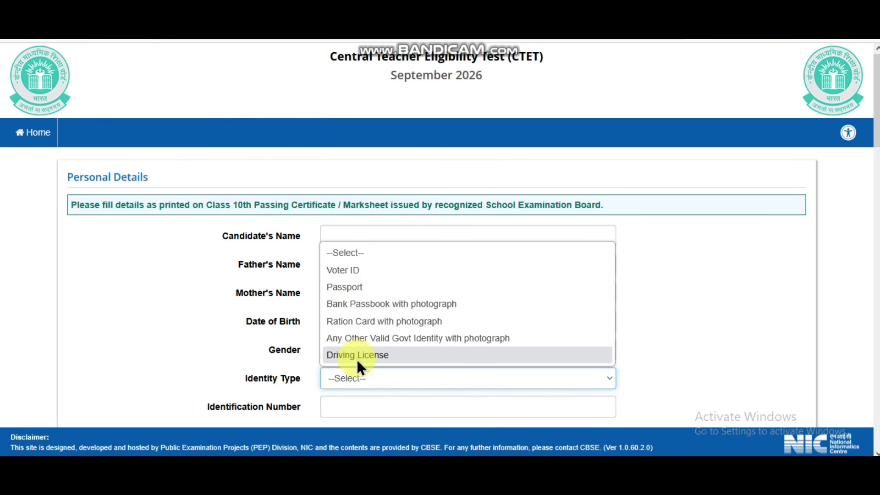
left_click(394, 339)
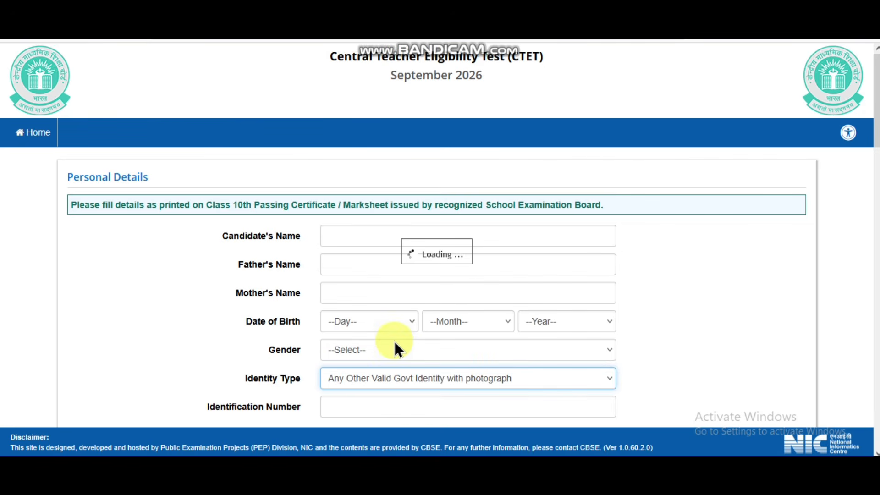
left_click(354, 411)
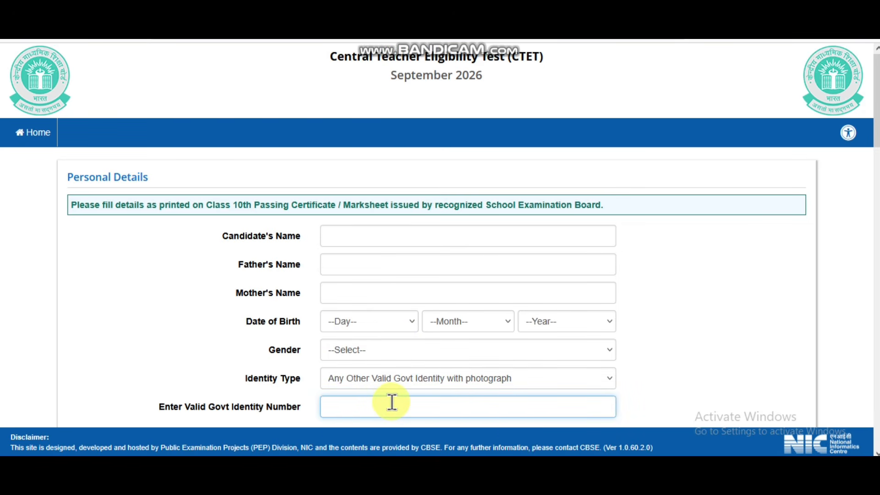
scroll(395, 373, "down", 4)
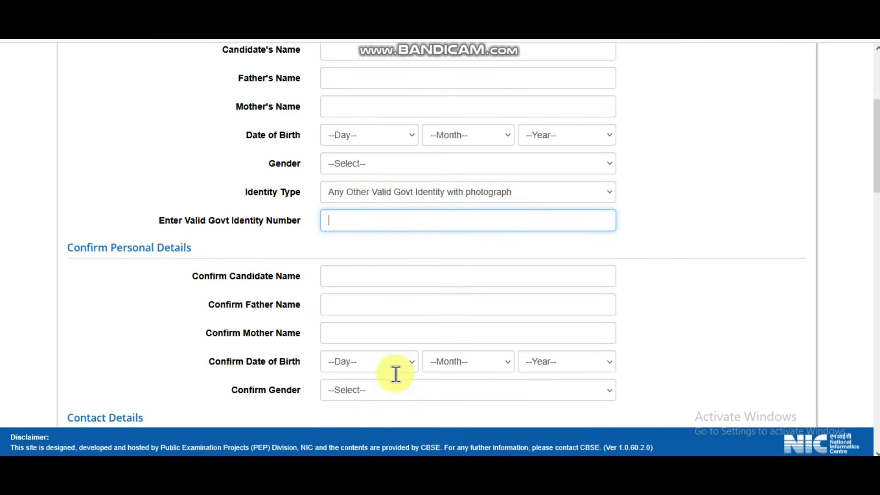
scroll(394, 373, "down", 3)
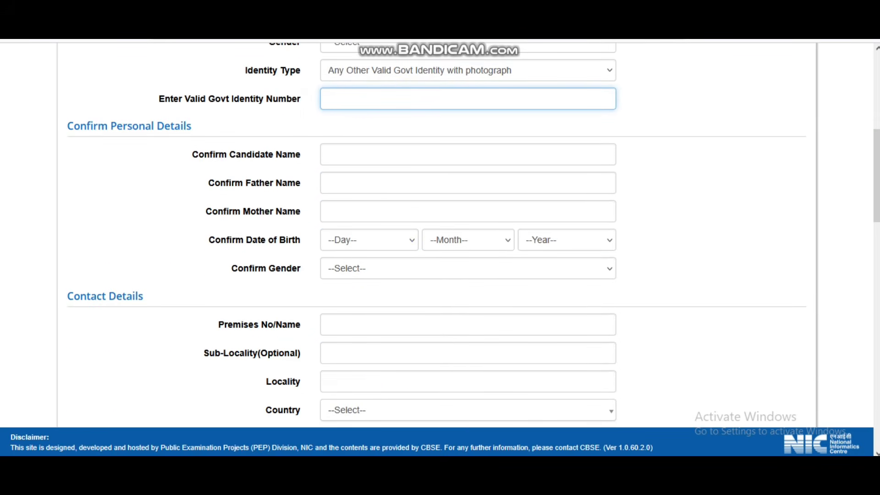
left_click(82, 125)
mouse_move(58, 118)
left_mouse_down()
mouse_move(203, 138)
mouse_move(272, 171)
mouse_move(305, 166)
left_mouse_up()
left_click(268, 29)
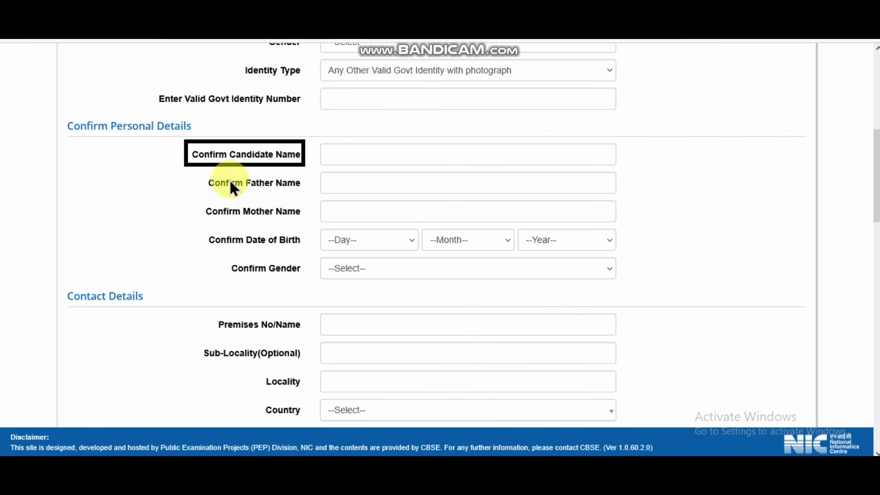
left_click_drag(202, 171, 302, 196)
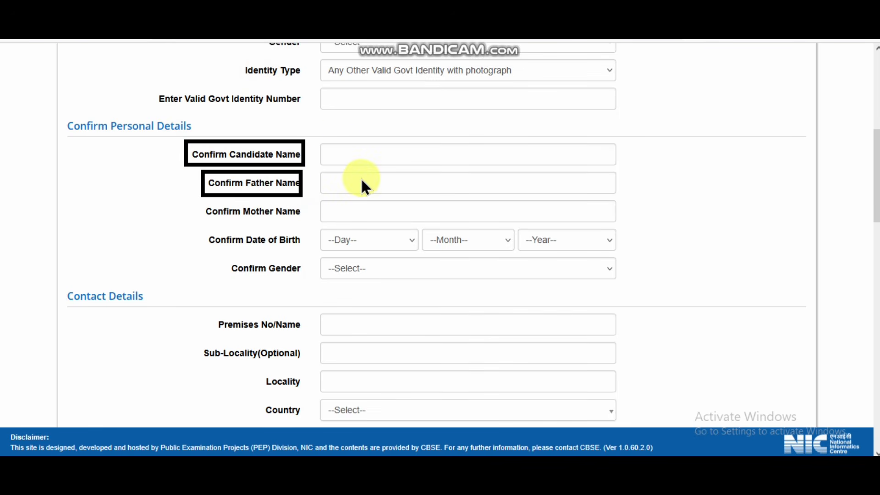
left_click_drag(199, 200, 309, 223)
key("Escape")
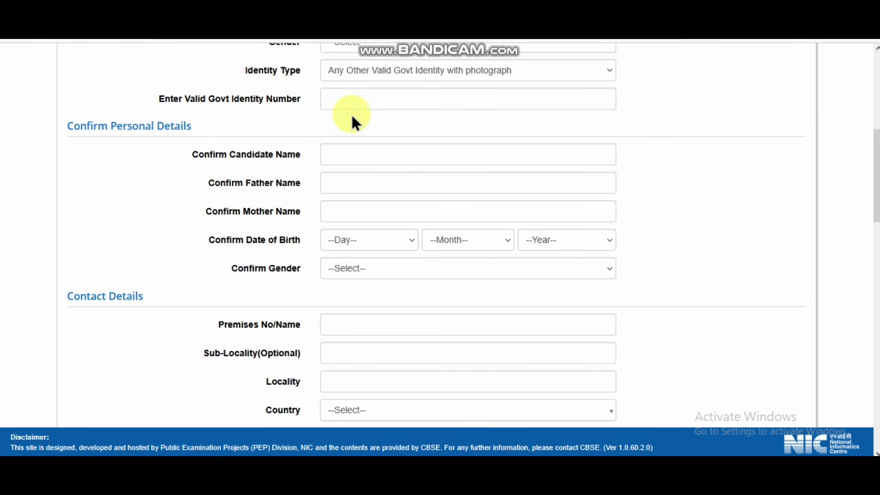
mouse_move(204, 224)
left_mouse_down()
mouse_move(282, 255)
mouse_move(375, 256)
left_mouse_up()
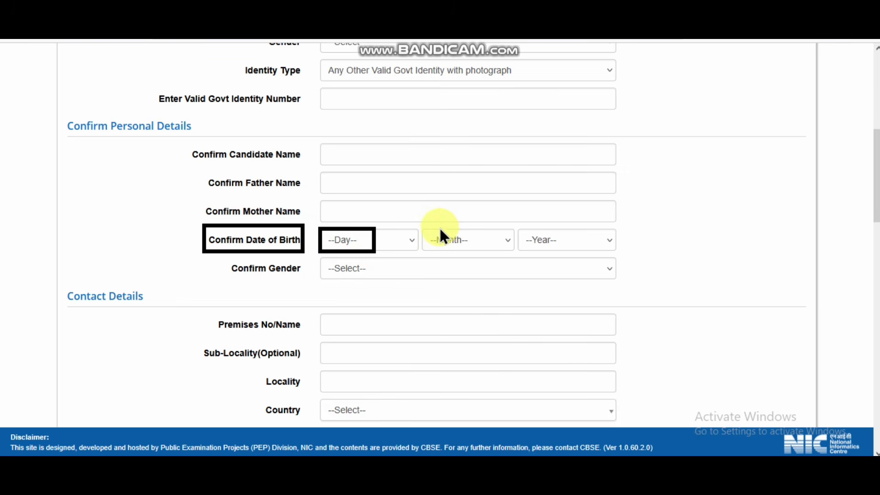
left_click_drag(461, 249, 480, 250)
left_click_drag(516, 226, 573, 253)
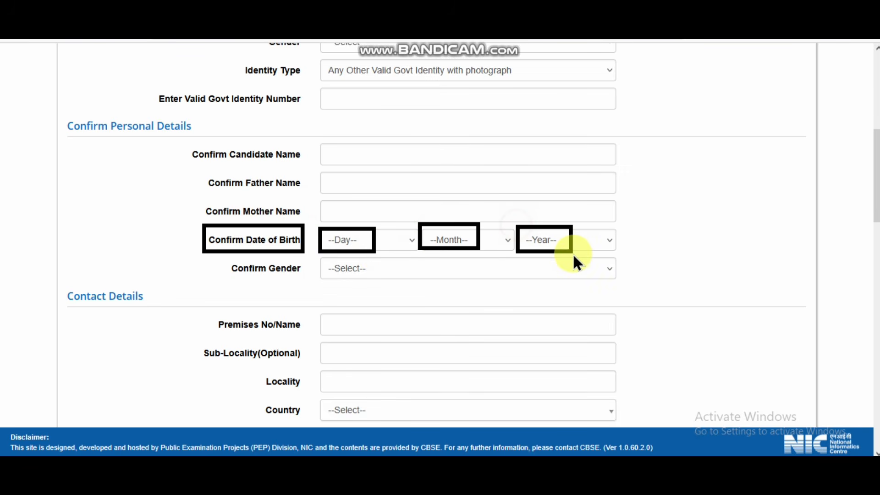
left_click(273, 38)
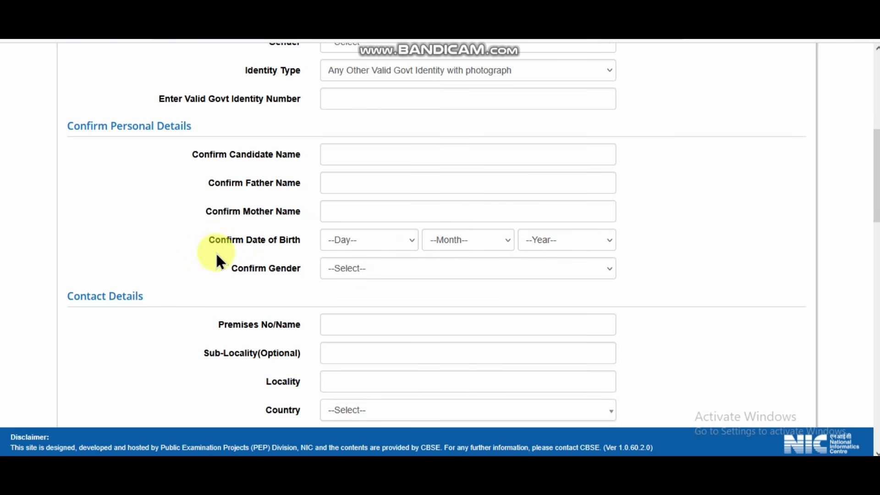
mouse_move(220, 252)
left_mouse_down()
mouse_move(293, 285)
mouse_move(358, 275)
mouse_move(397, 285)
left_mouse_up()
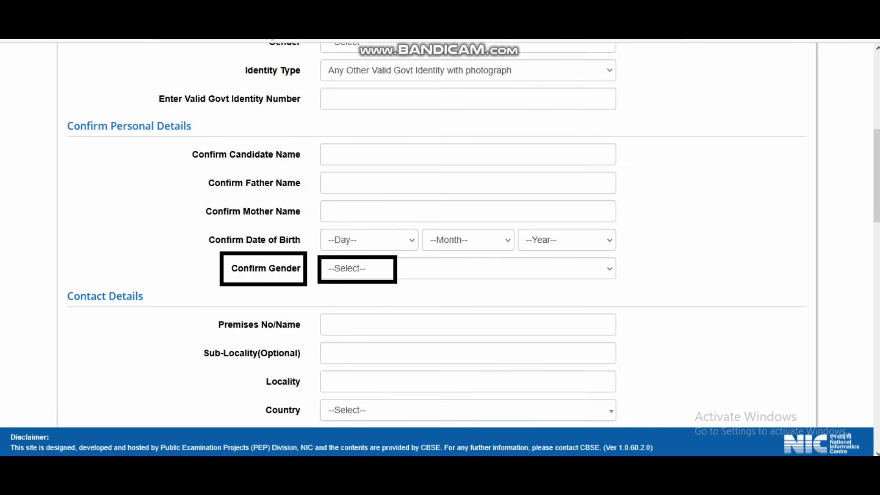
left_click(215, 39)
scroll(261, 253, "down", 4)
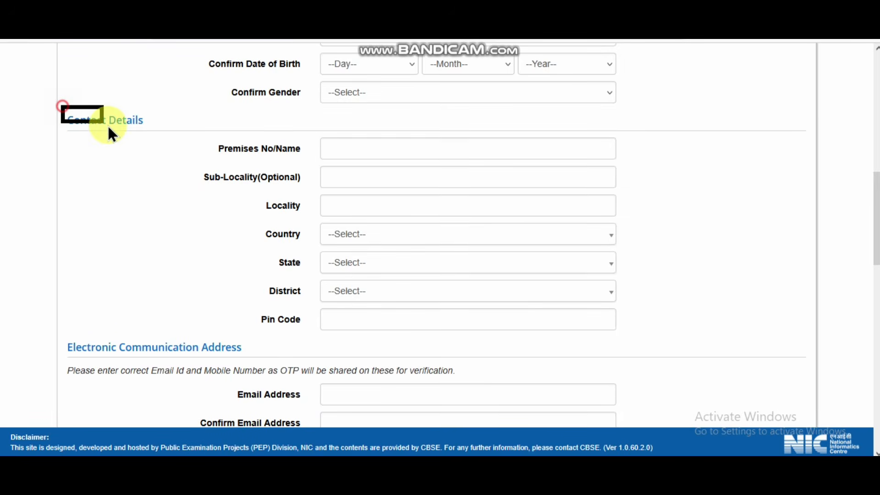
mouse_move(109, 129)
left_mouse_down()
mouse_move(193, 136)
mouse_move(304, 170)
left_mouse_up()
mouse_move(193, 166)
left_mouse_down()
mouse_move(273, 192)
mouse_move(305, 190)
left_mouse_up()
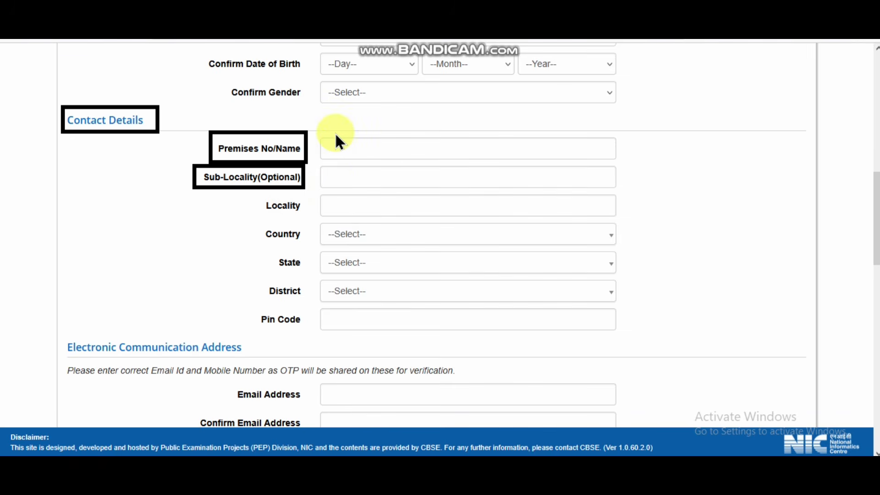
left_click(269, 22)
left_click_drag(252, 165, 305, 193)
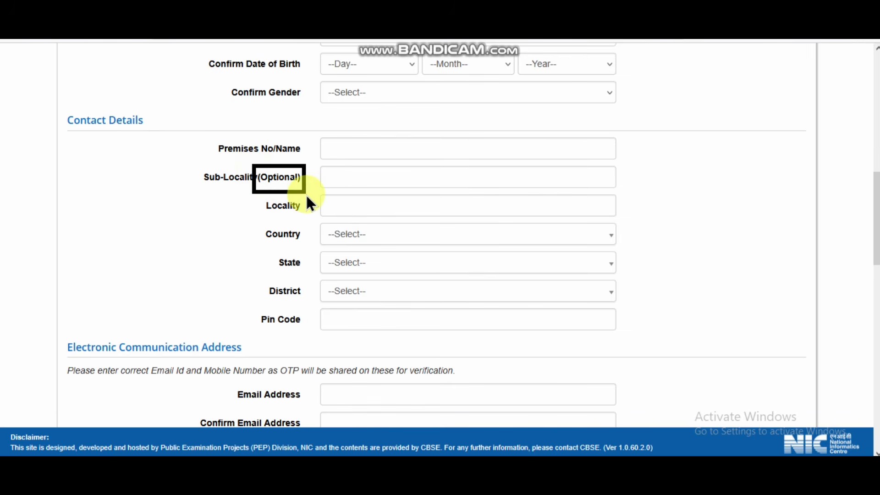
left_click(270, 22)
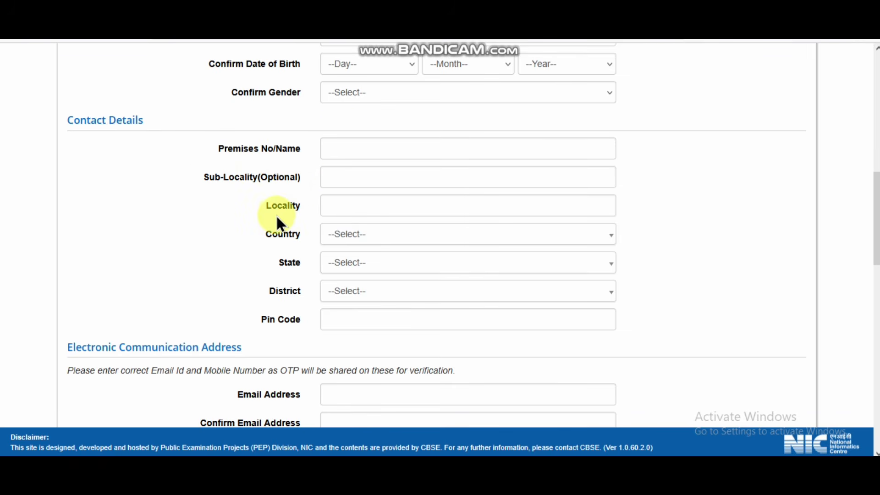
left_click_drag(255, 192, 314, 220)
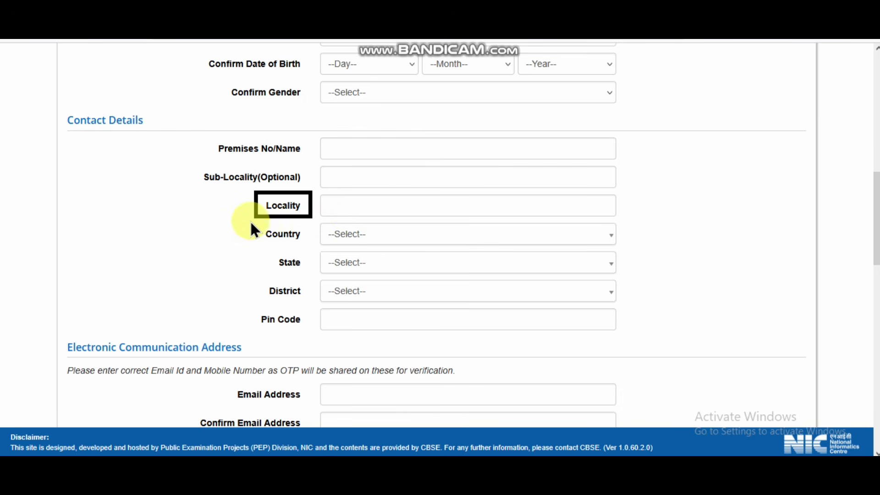
left_click_drag(249, 220, 315, 251)
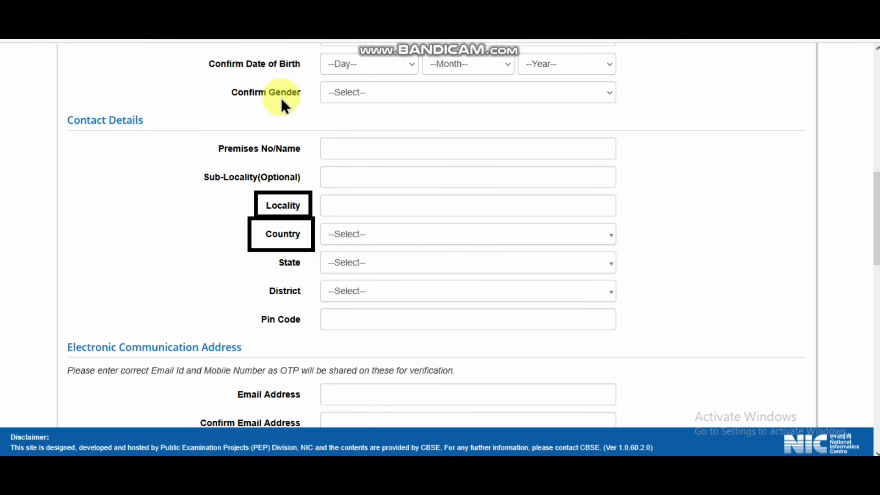
left_click(313, 194)
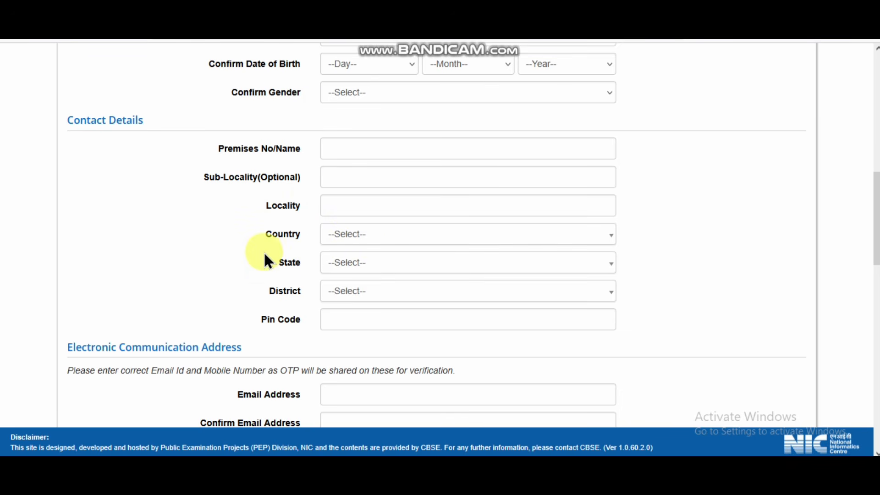
left_click_drag(311, 277, 314, 274)
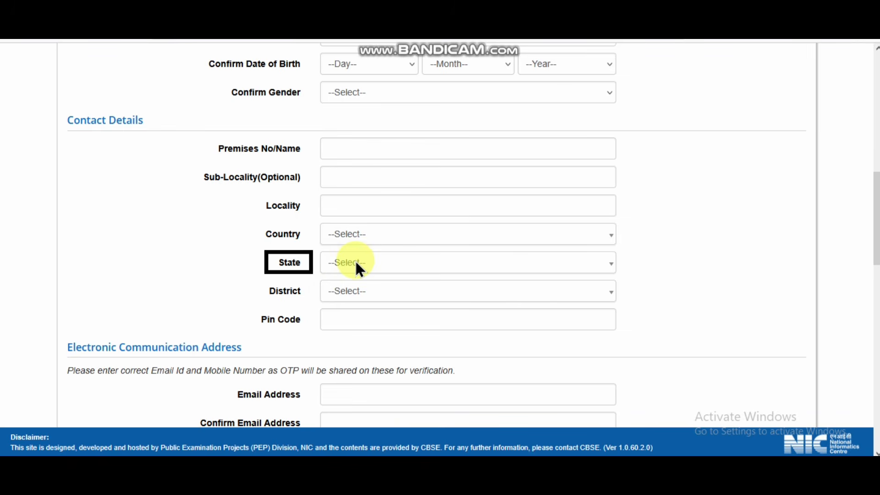
left_click(296, 222)
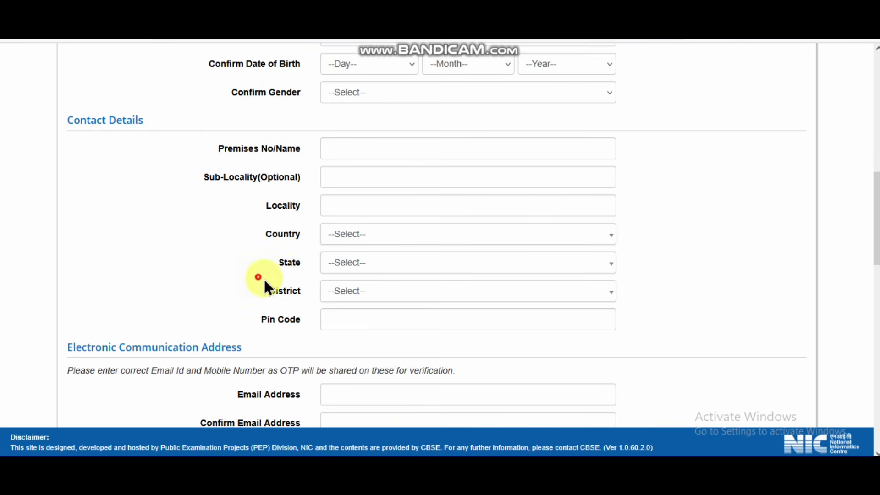
left_click_drag(259, 278, 306, 310)
left_click_drag(322, 280, 369, 303)
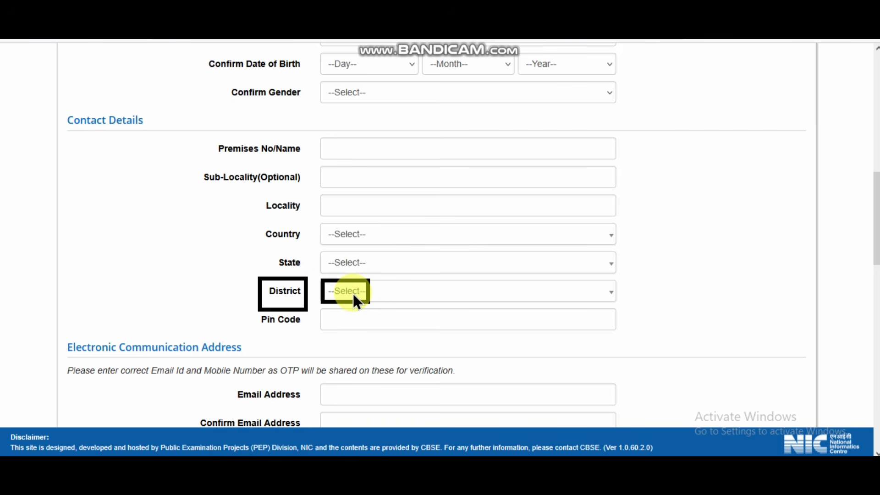
- Examine the district and pin code fields and the email, mobile and landline fields under Electronic Communication Address
left_click(300, 87)
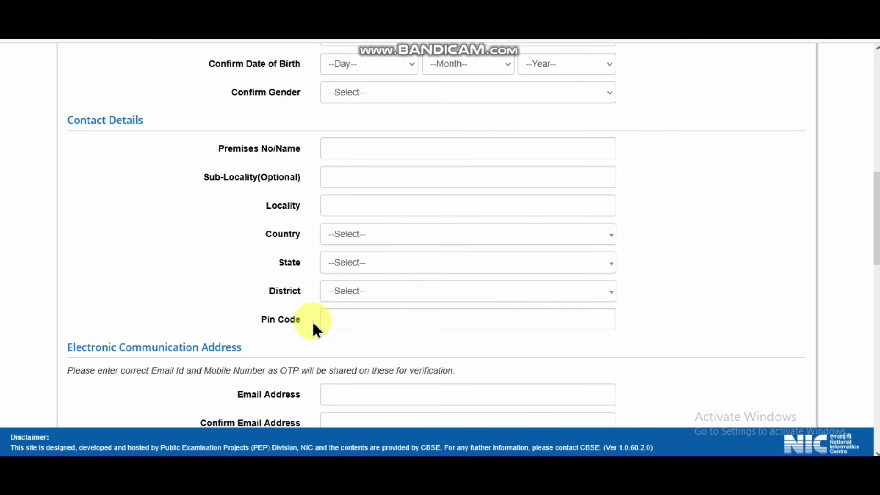
left_click_drag(245, 303, 310, 338)
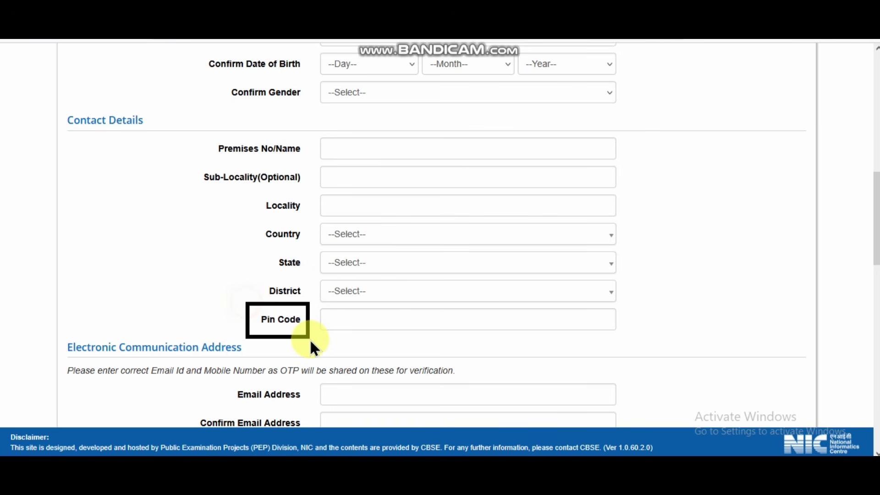
left_click_drag(374, 332, 381, 330)
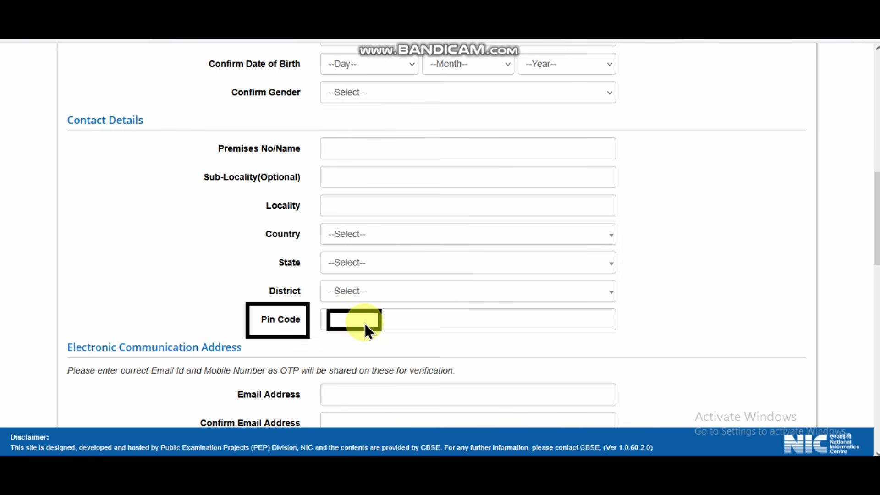
left_click(225, 26)
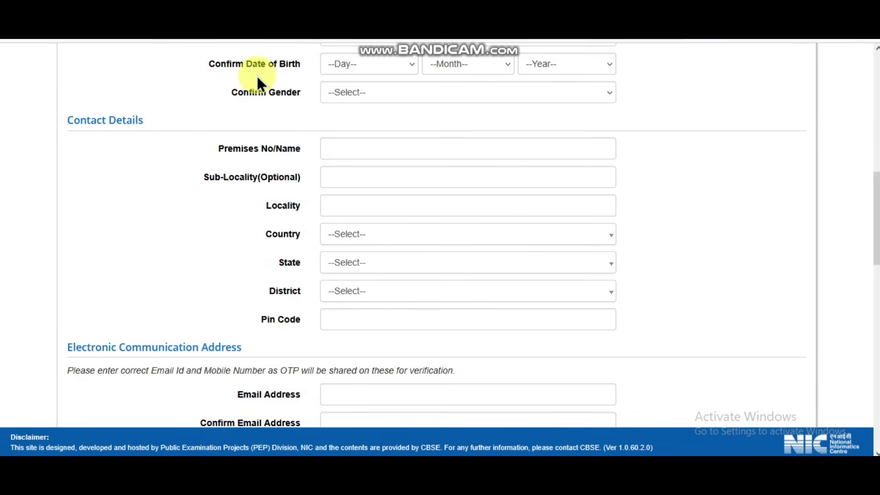
scroll(319, 252, "down", 6)
scroll(319, 229, "up", 1)
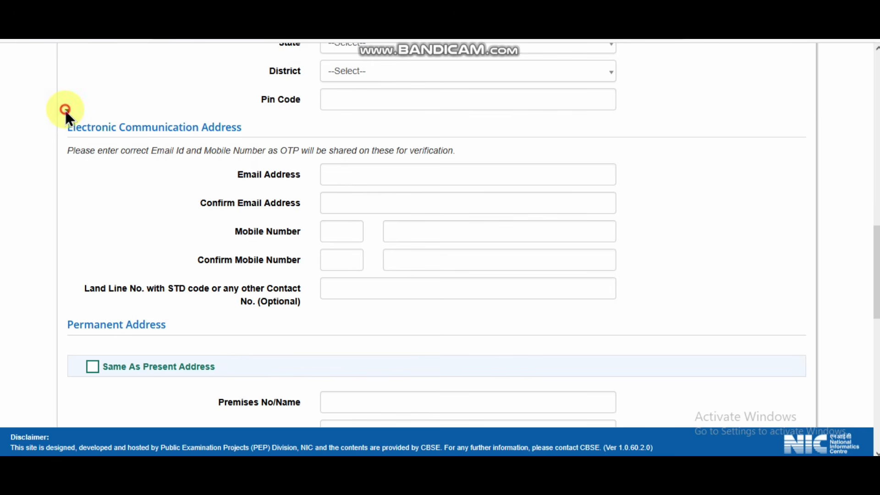
mouse_move(66, 111)
left_mouse_down()
mouse_move(196, 144)
mouse_move(252, 143)
mouse_move(301, 184)
left_mouse_up()
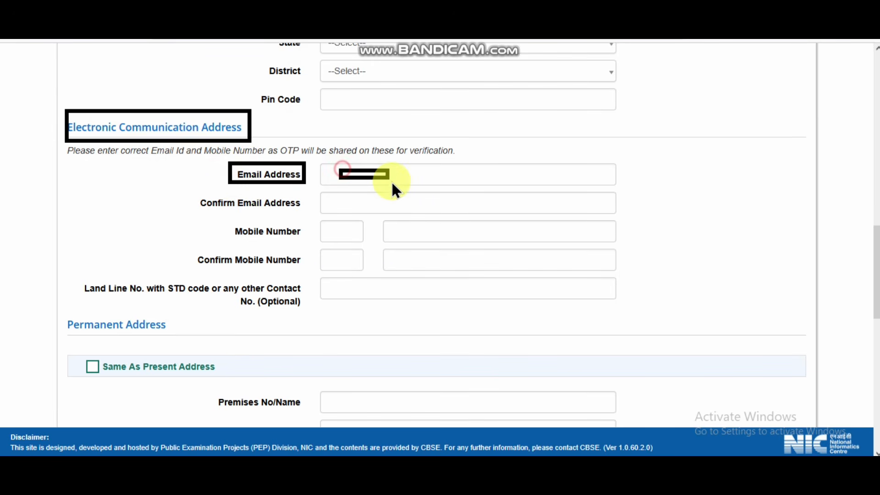
left_click_drag(392, 184, 395, 182)
left_click_drag(259, 212, 401, 211)
left_click_drag(223, 221, 301, 242)
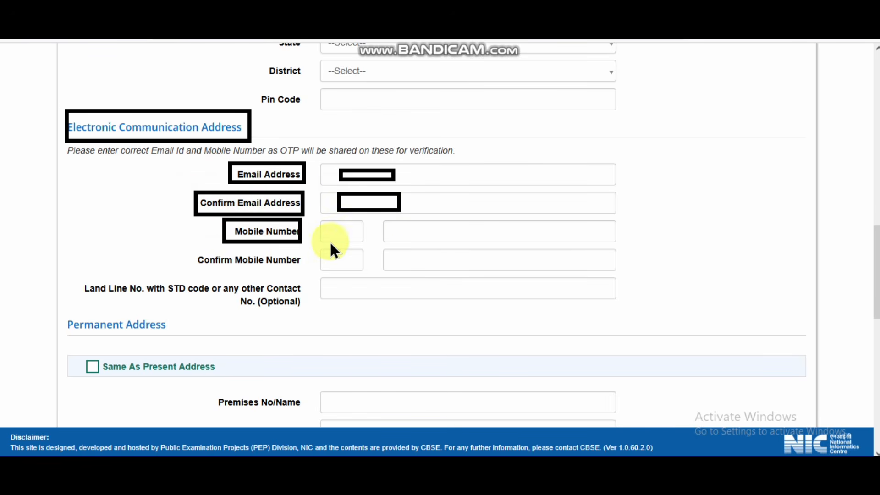
left_click_drag(446, 235, 471, 235)
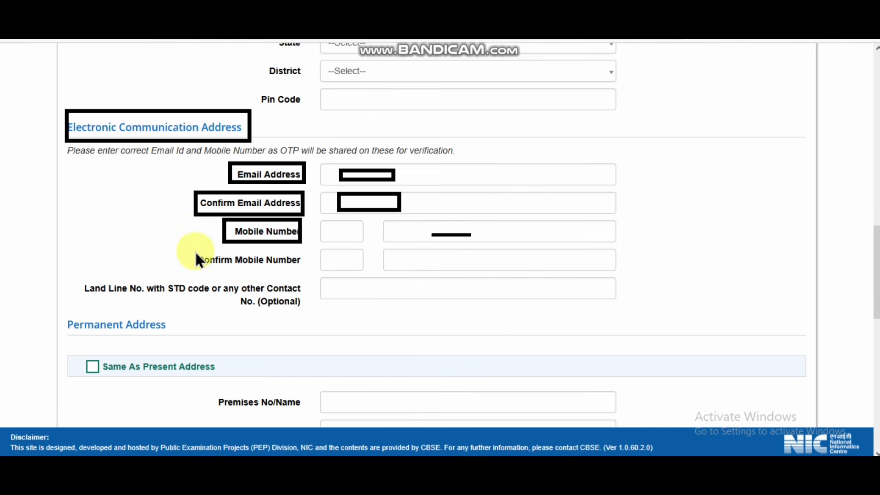
mouse_move(194, 249)
left_mouse_down()
mouse_move(240, 272)
mouse_move(302, 277)
left_mouse_up()
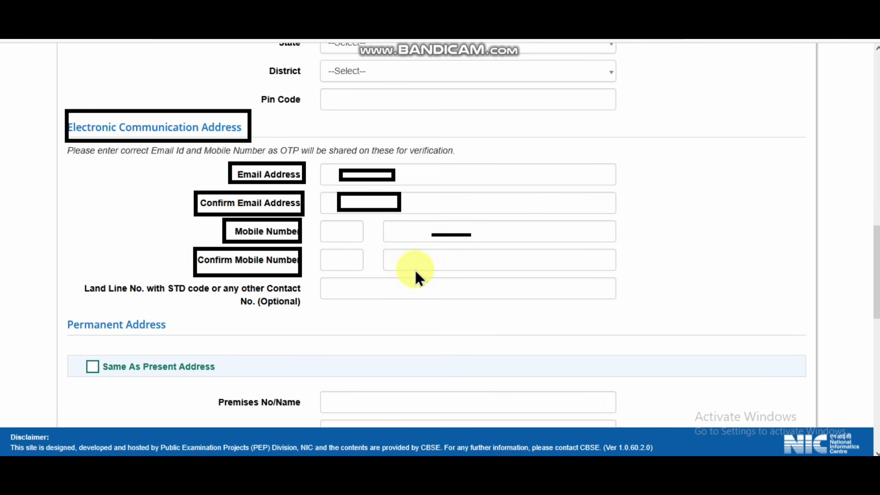
left_click_drag(438, 264, 477, 264)
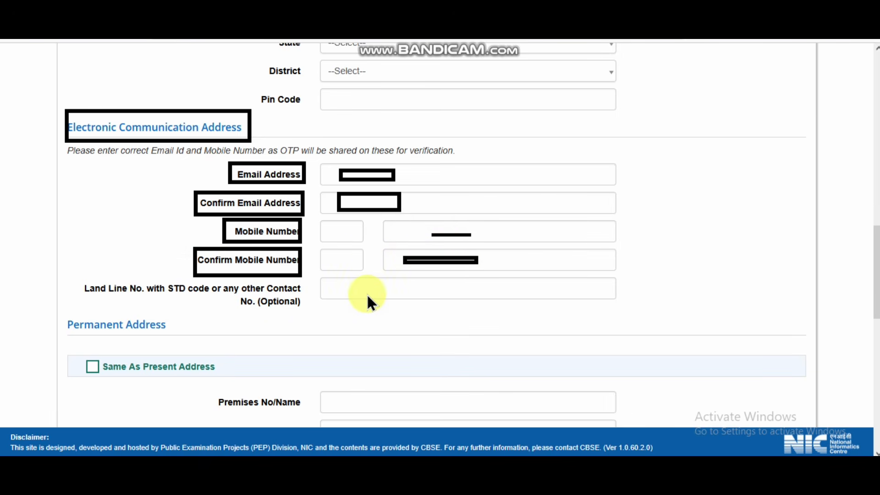
left_click(263, 25)
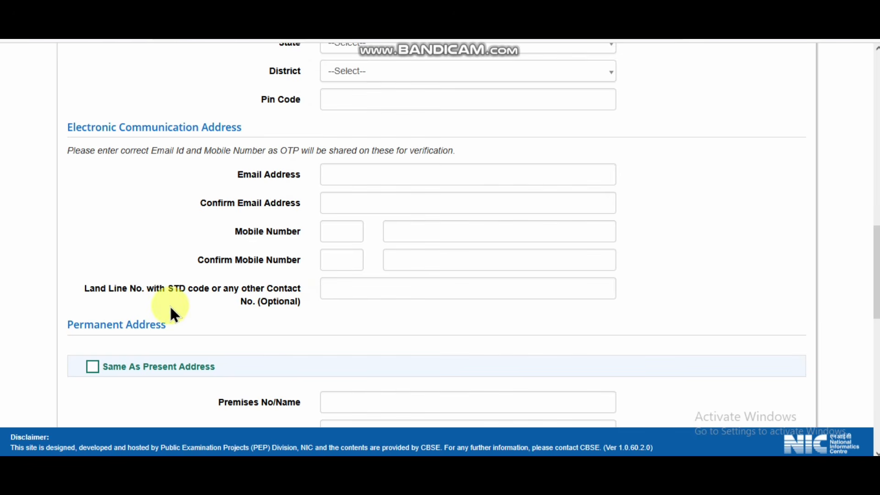
mouse_move(74, 275)
left_mouse_down()
mouse_move(242, 329)
mouse_move(315, 317)
left_mouse_up()
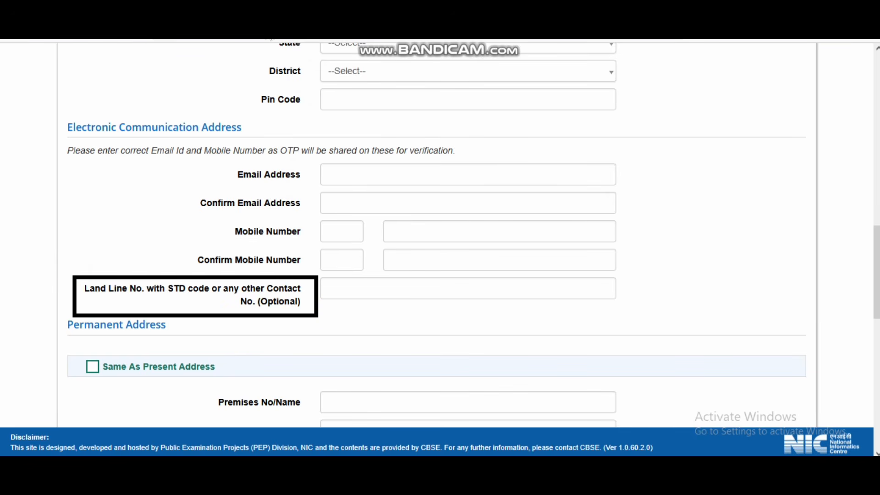
left_click(257, 25)
- Examine the Permanent Address section, including the Same As Present Address option and its individual address fields
scroll(249, 213, "down", 5)
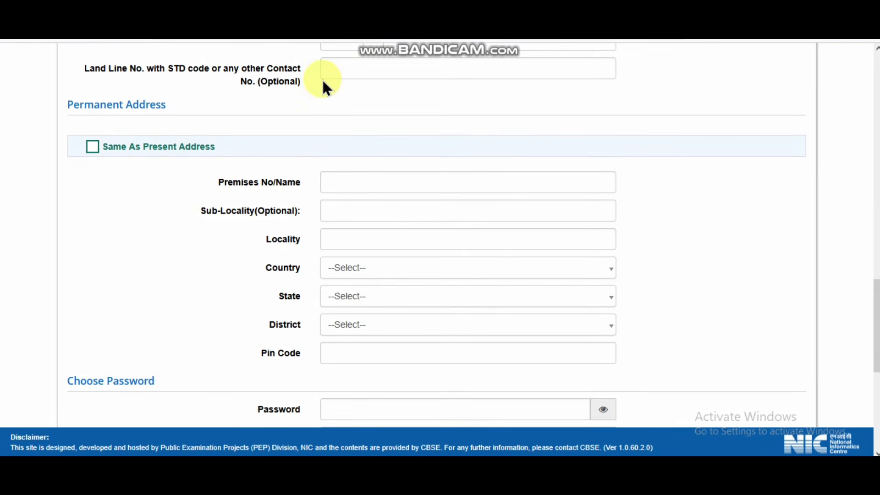
left_click_drag(74, 101, 189, 118)
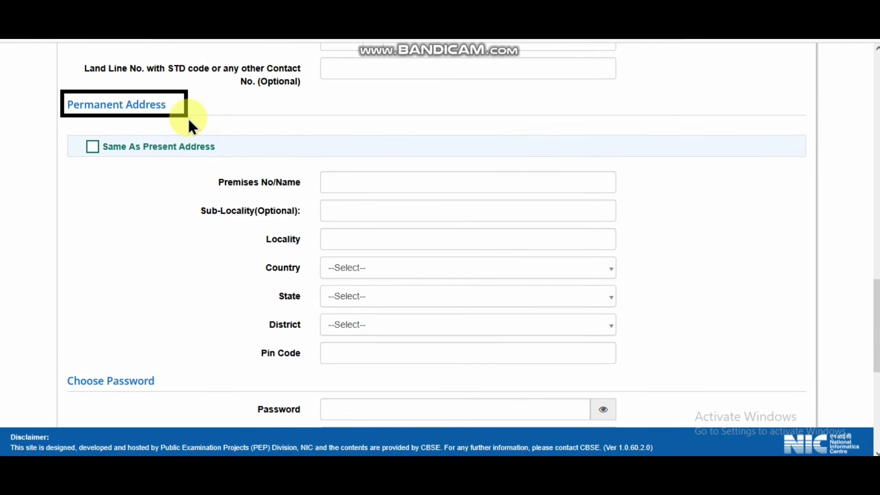
left_click_drag(105, 159, 96, 151)
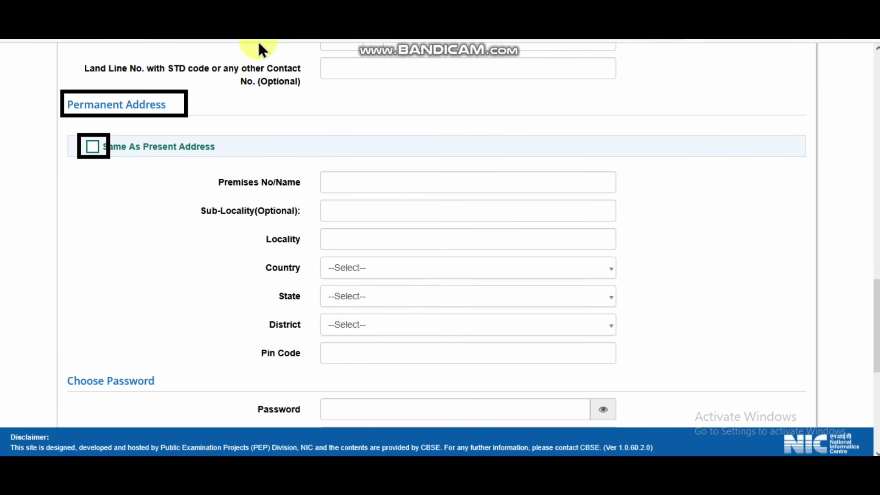
left_click(280, 35)
mouse_move(193, 159)
left_mouse_down()
mouse_move(321, 342)
mouse_move(315, 377)
left_mouse_up()
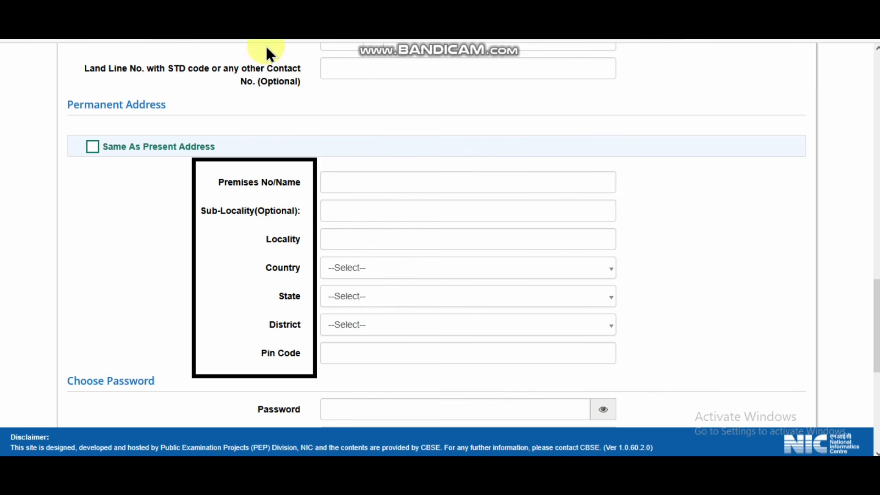
left_click(269, 33)
scroll(300, 207, "down", 5)
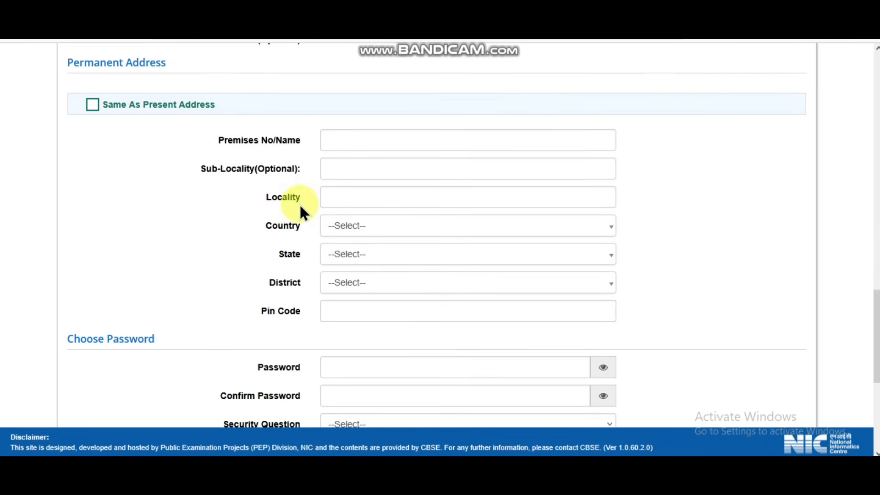
- Examine the password and confirm password fields, consult the sample password in Notepad, and close the note
scroll(301, 206, "down", 1)
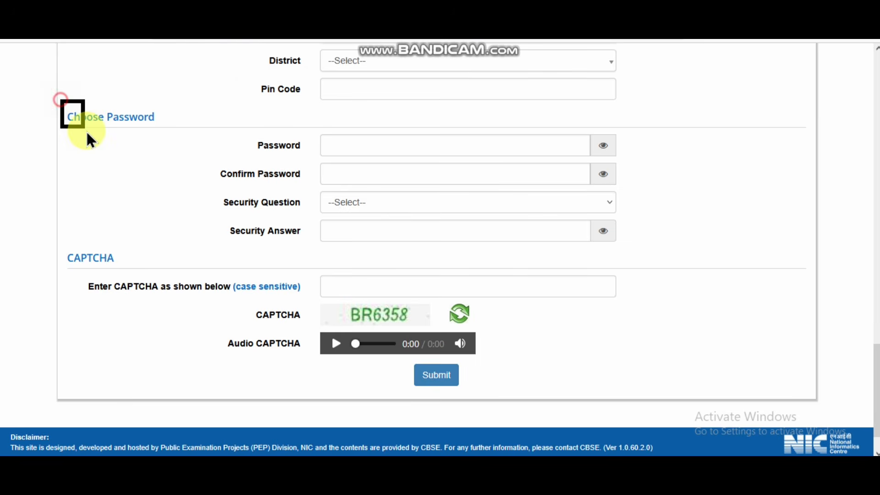
left_click_drag(86, 131, 166, 138)
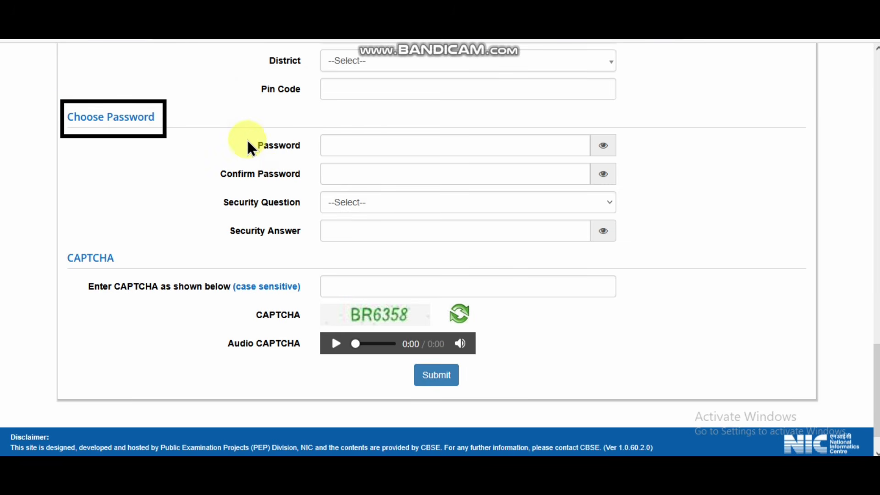
mouse_move(248, 134)
left_mouse_down()
mouse_move(294, 161)
mouse_move(312, 161)
left_mouse_up()
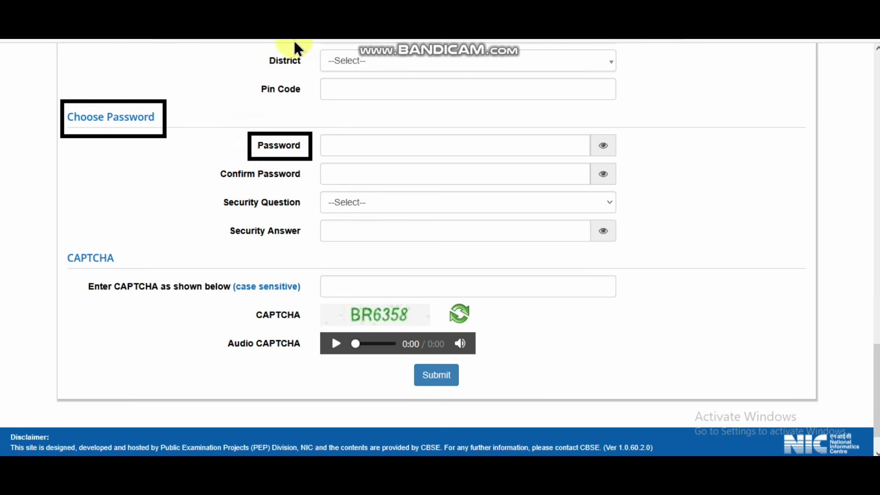
left_click(239, 25)
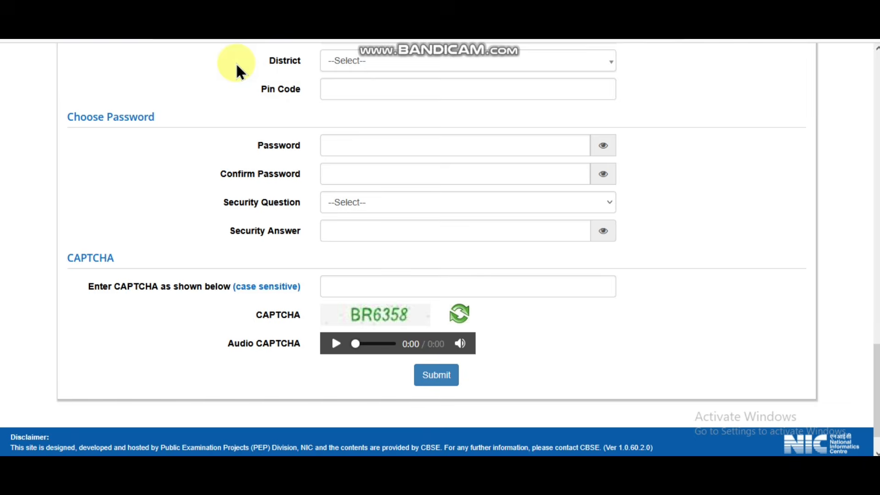
key("alt+Tab")
mouse_move(413, 226)
left_mouse_down()
mouse_move(441, 278)
mouse_move(612, 285)
left_mouse_up()
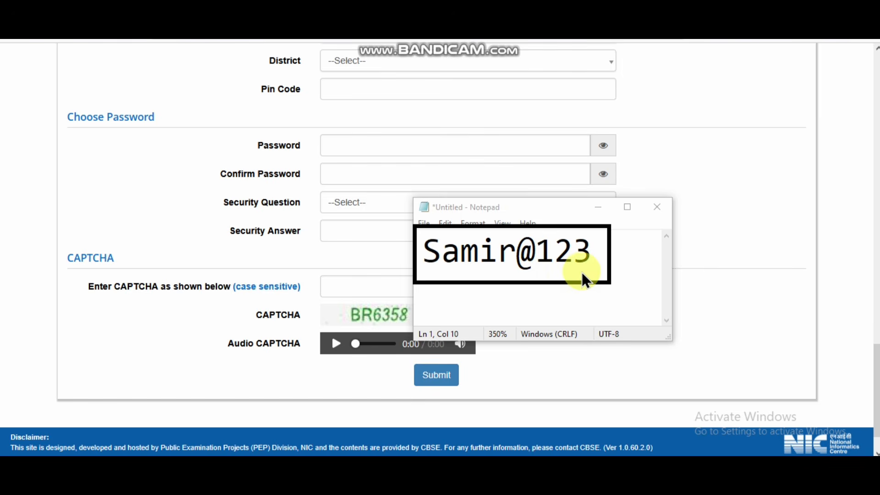
left_click_drag(563, 270, 601, 277)
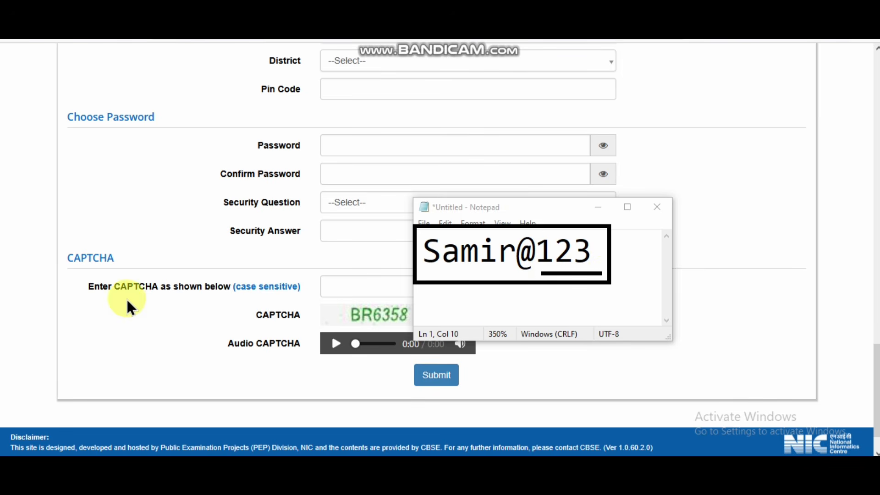
left_click(267, 27)
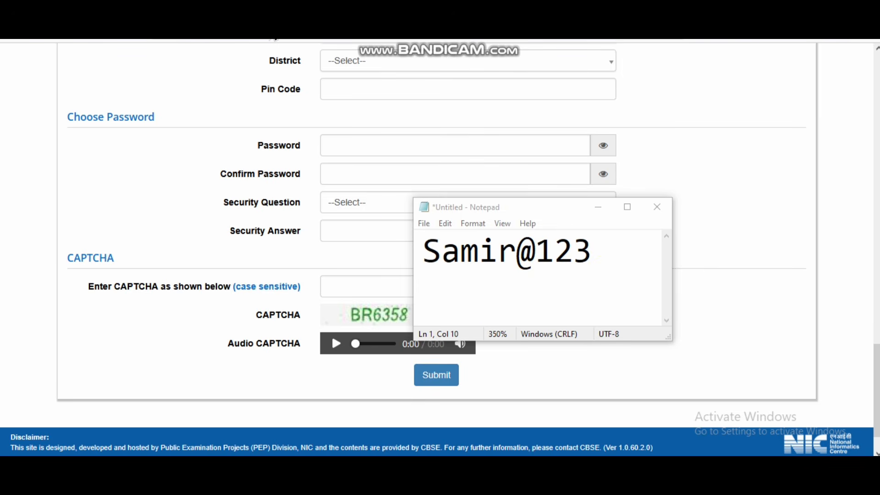
left_click(657, 206)
left_click(463, 230)
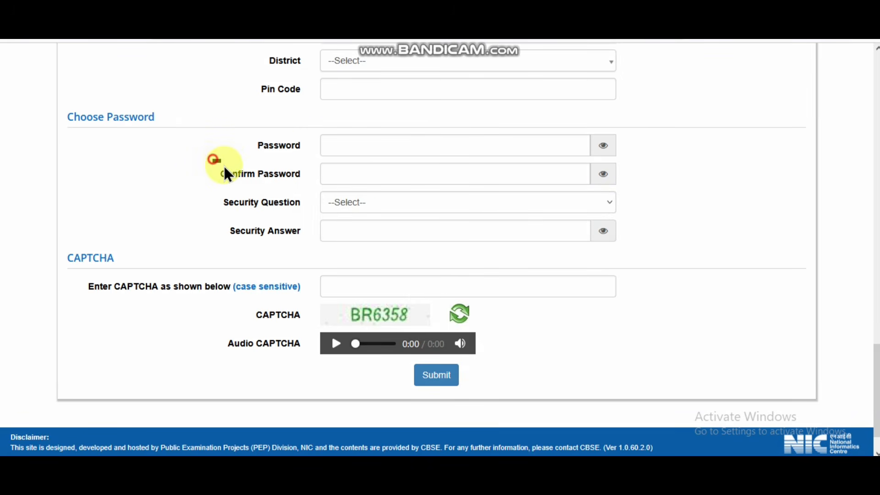
mouse_move(214, 160)
left_mouse_down()
mouse_move(339, 187)
mouse_move(425, 187)
left_mouse_up()
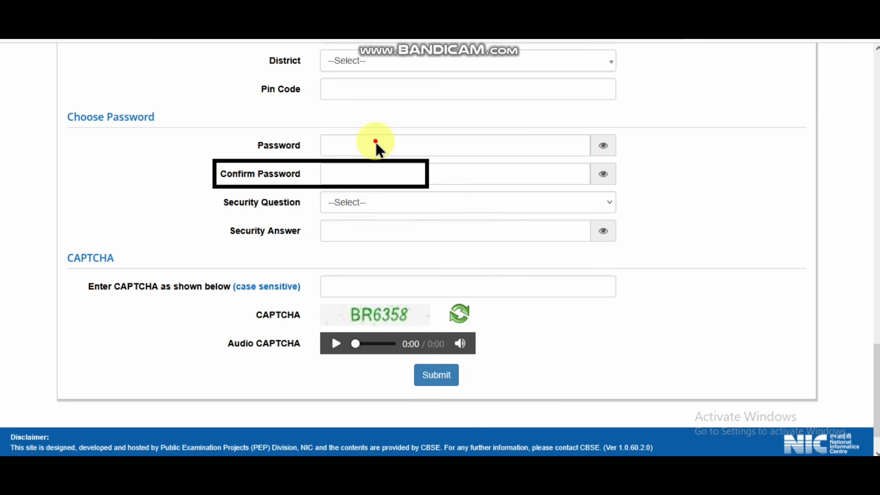
left_click_drag(375, 142, 425, 144)
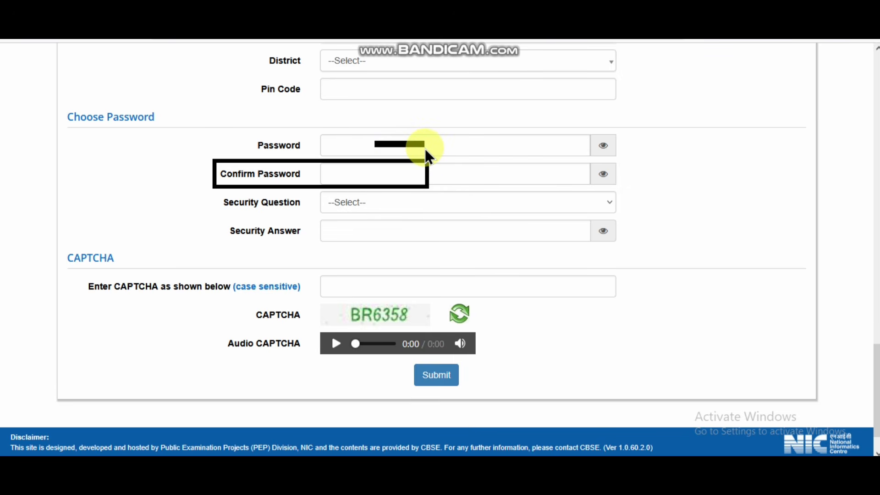
- Set the security question to "What is your favourite colour ?" and check the security answer field
left_click(364, 197)
left_click(386, 275)
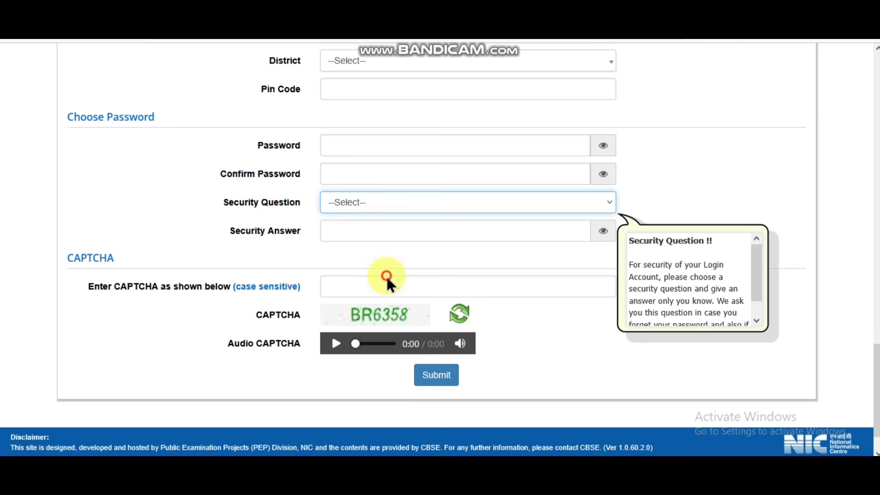
left_click(342, 229)
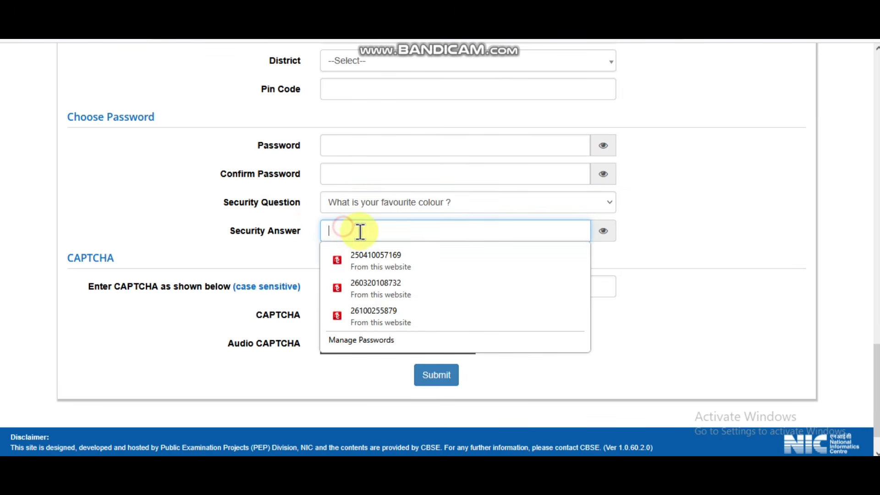
left_click(216, 199)
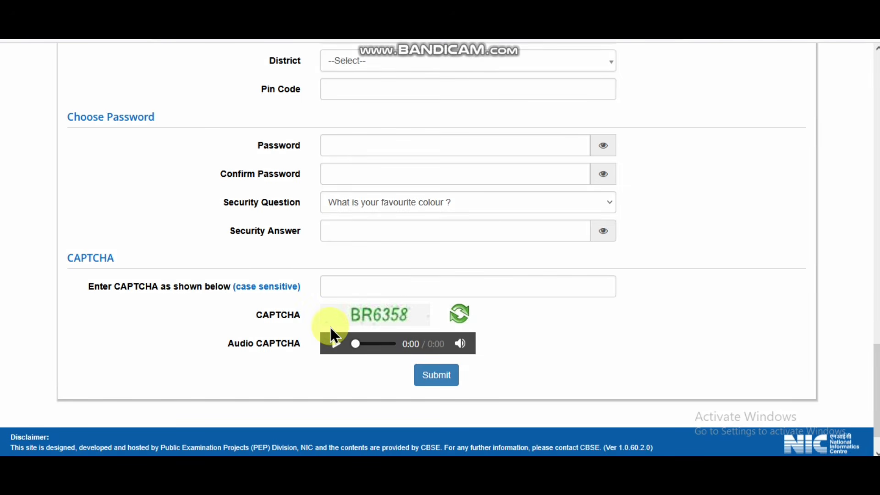
- Check the CAPTCHA section and submit the registration form for review
left_click_drag(379, 324, 426, 330)
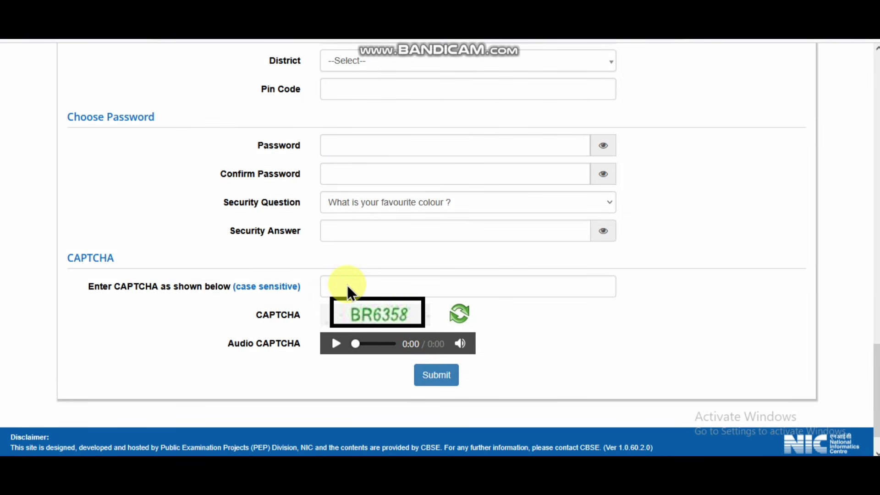
left_click_drag(347, 286, 407, 292)
left_click_drag(410, 364, 471, 396)
left_click(429, 374)
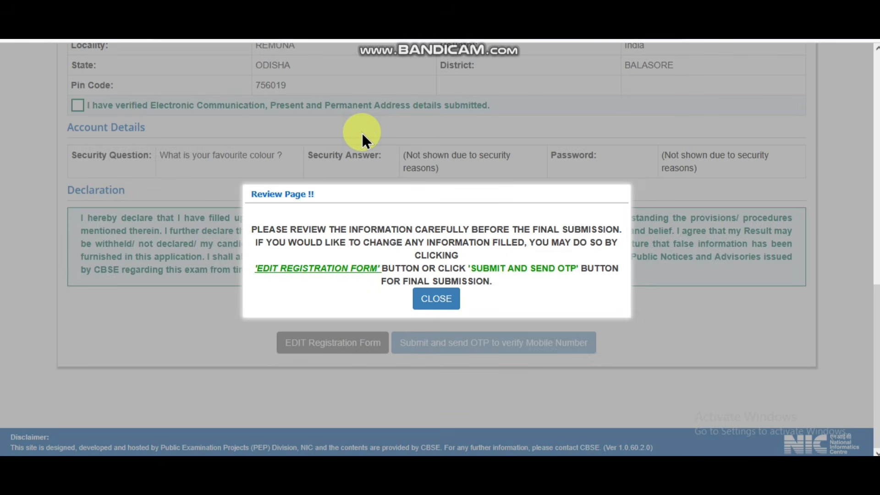
- Dismiss the review notice and mark the personal details and the electronic communication, present and permanent address details as verified
left_click(447, 304)
scroll(236, 231, "down", 1)
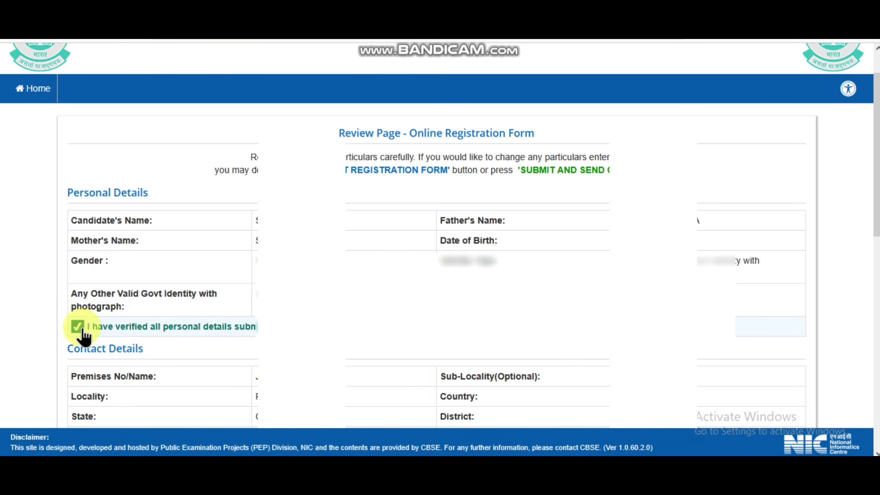
scroll(85, 330, "down", 5)
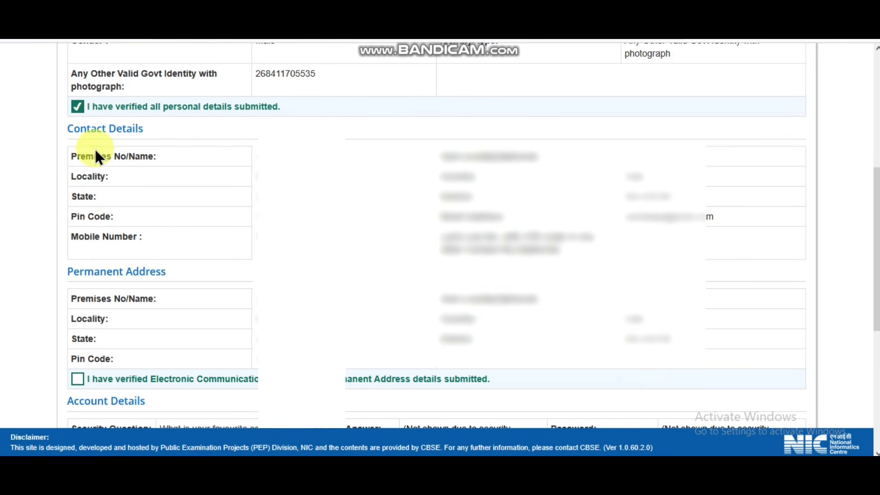
left_click(75, 379)
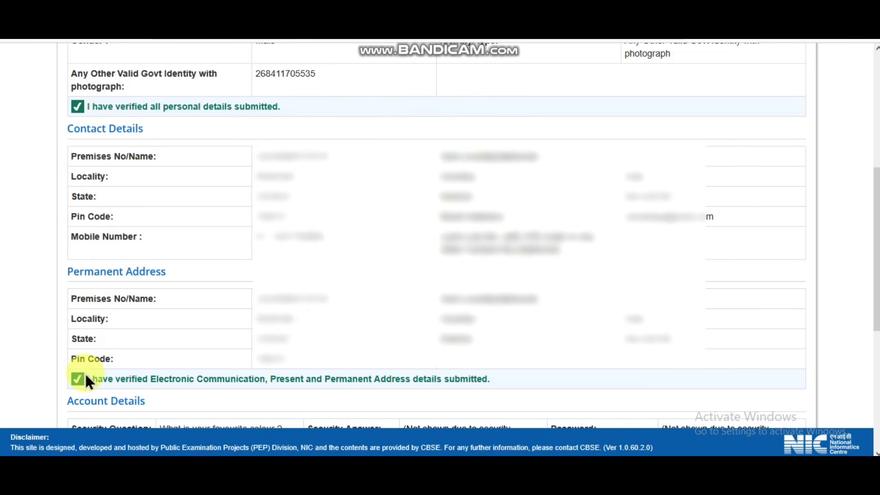
- Agree to the declaration and submit the reviewed details so that an OTP is sent to verify the mobile number
scroll(84, 372, "down", 8)
left_click(406, 267)
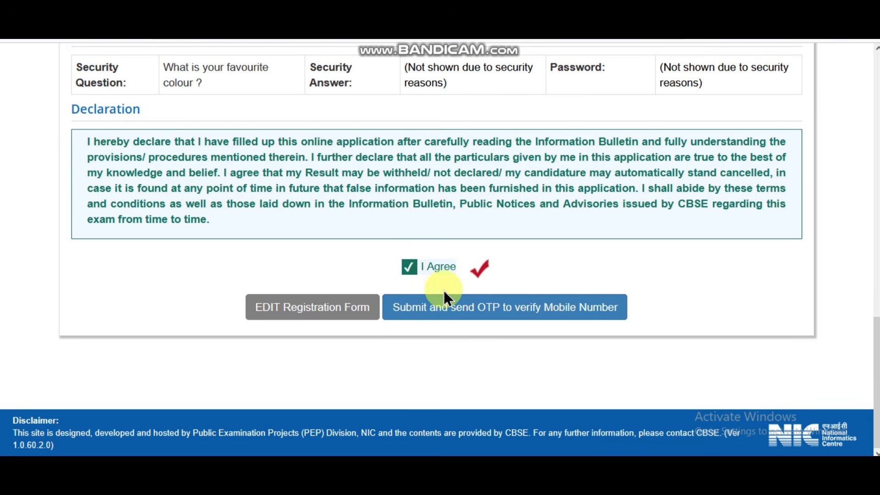
left_click(470, 315)
left_click(417, 293)
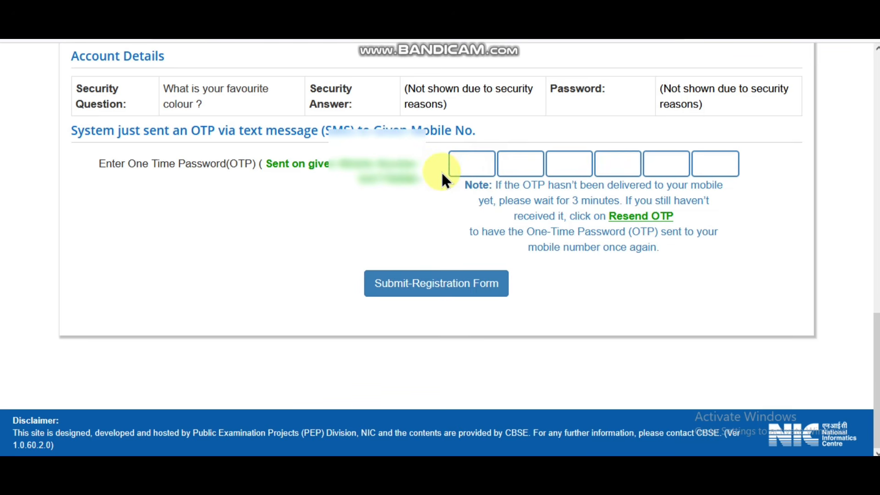
- Enter the one-time password sent to the mobile number and submit the registration form
left_click(456, 163)
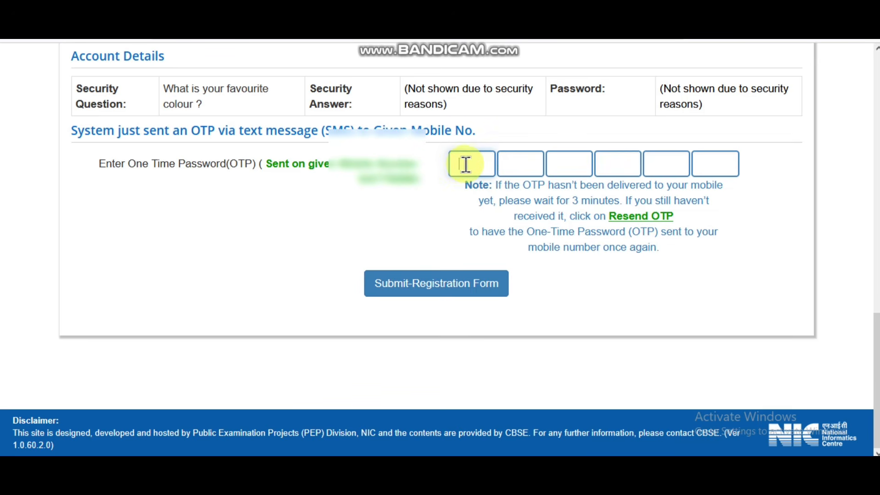
left_click(410, 286)
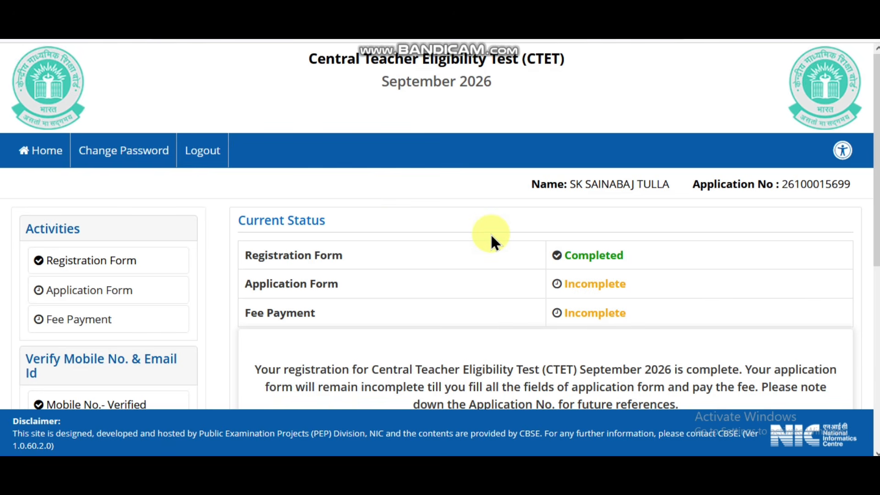
- Start filling up the application form, check the application status list, and proceed to the Personal Details section
scroll(490, 233, "down", 5)
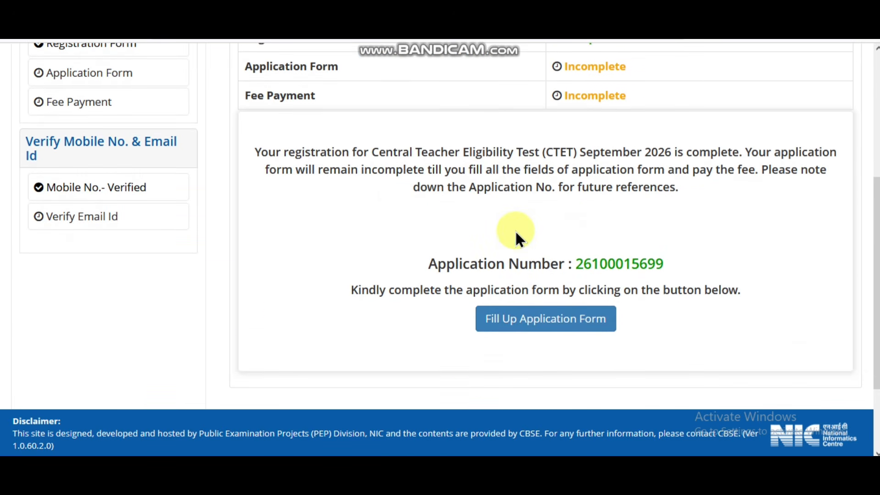
left_click(549, 323)
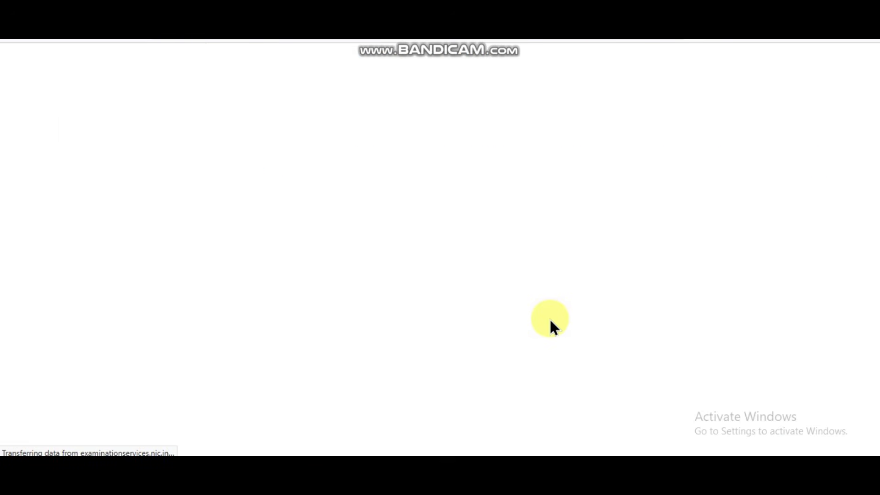
scroll(590, 281, "down", 2)
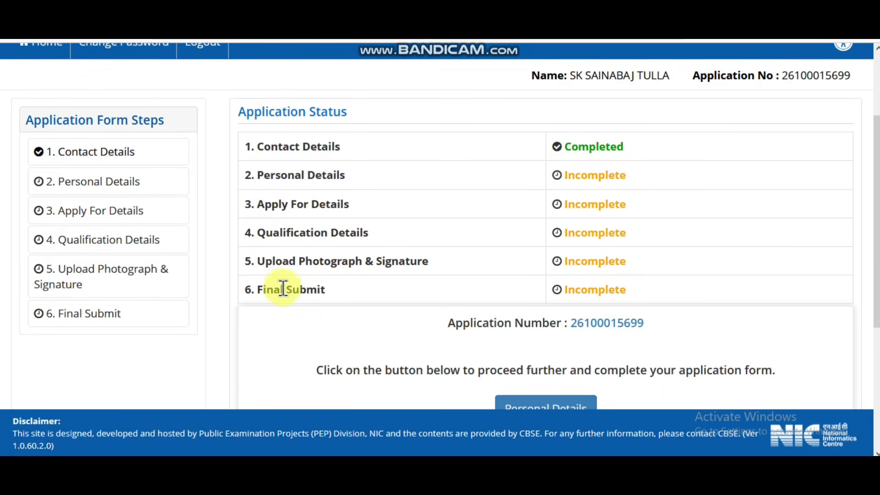
scroll(452, 260, "down", 1)
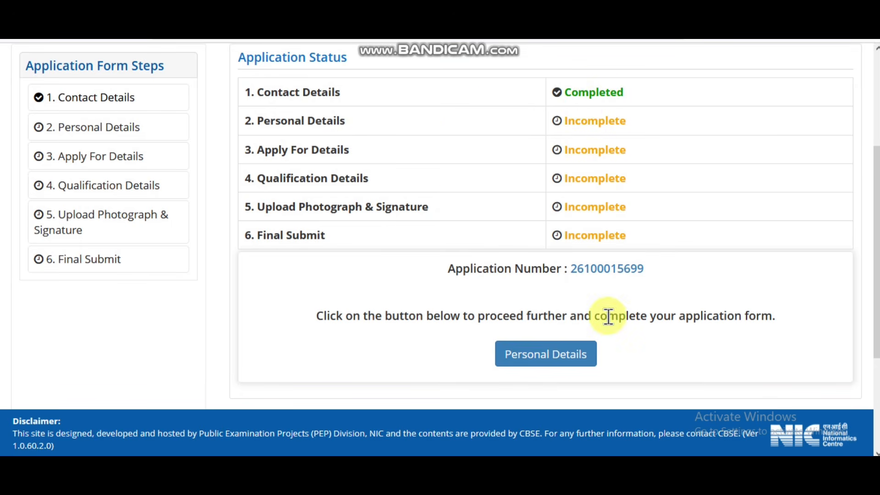
left_click(560, 365)
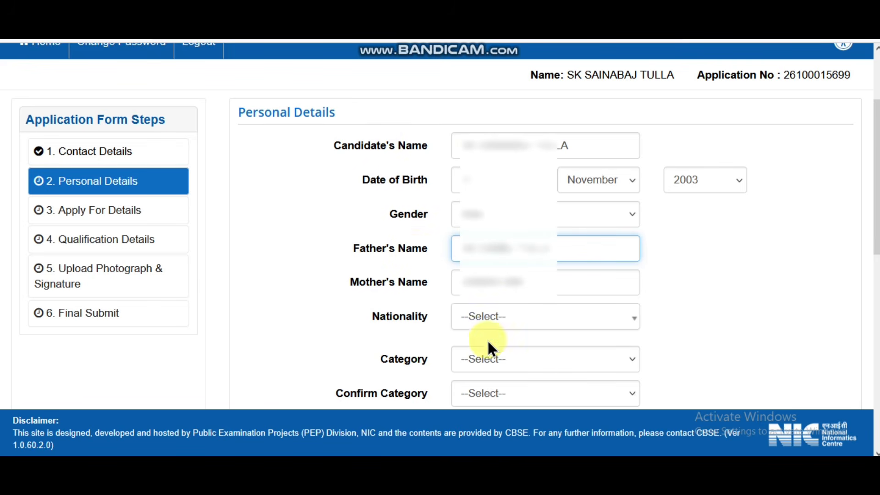
- Set the nationality to Indian and choose General for both the category and its confirmation
left_click(588, 183)
left_click(587, 182)
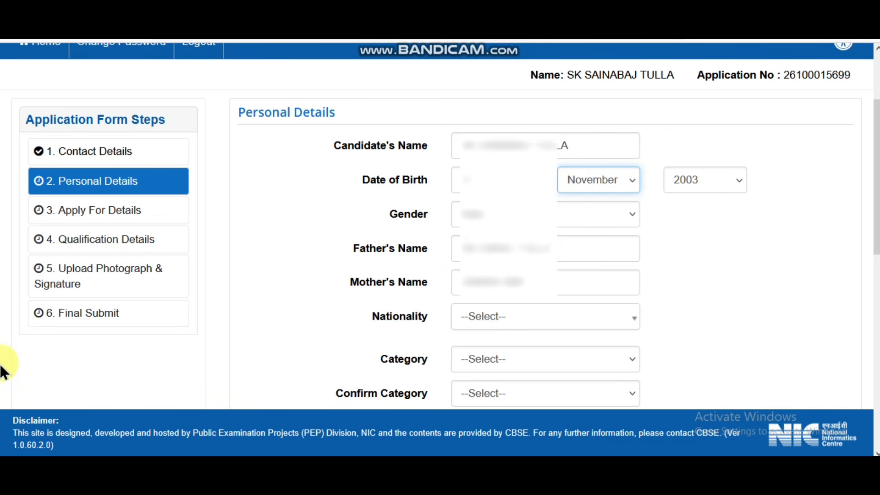
left_click(486, 321)
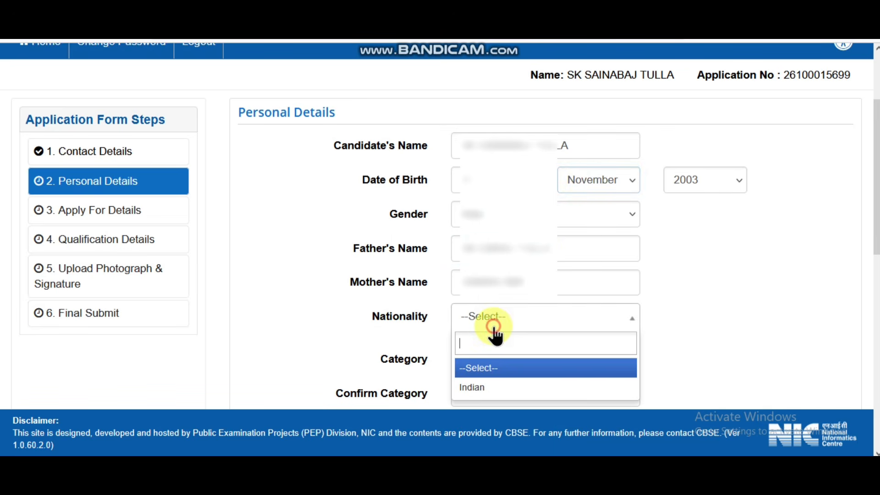
left_click(477, 388)
left_click(499, 363)
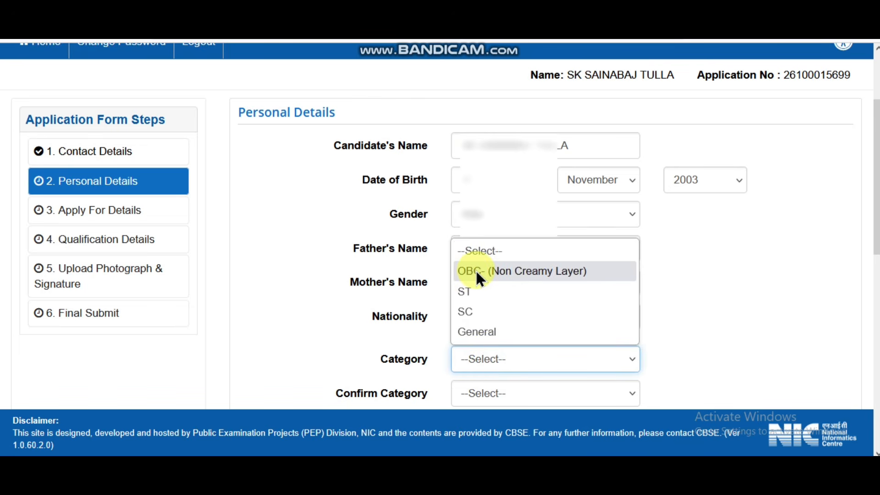
left_click(477, 333)
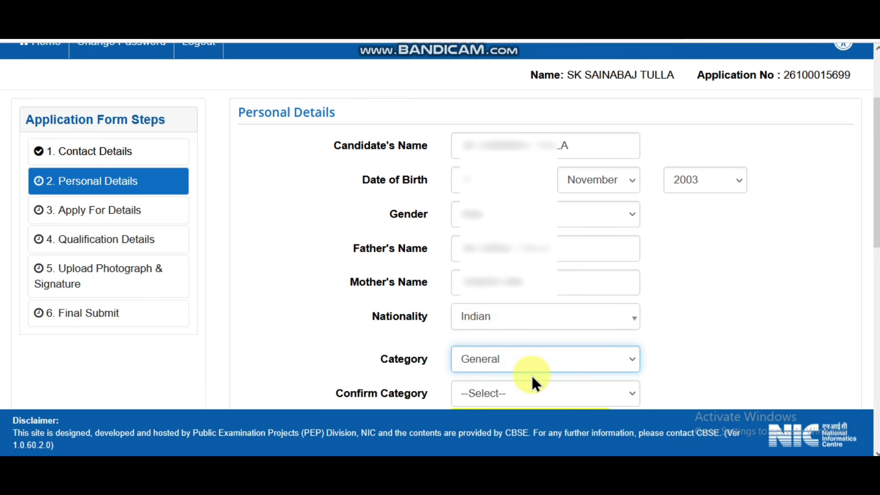
left_click(466, 397)
left_click(405, 361)
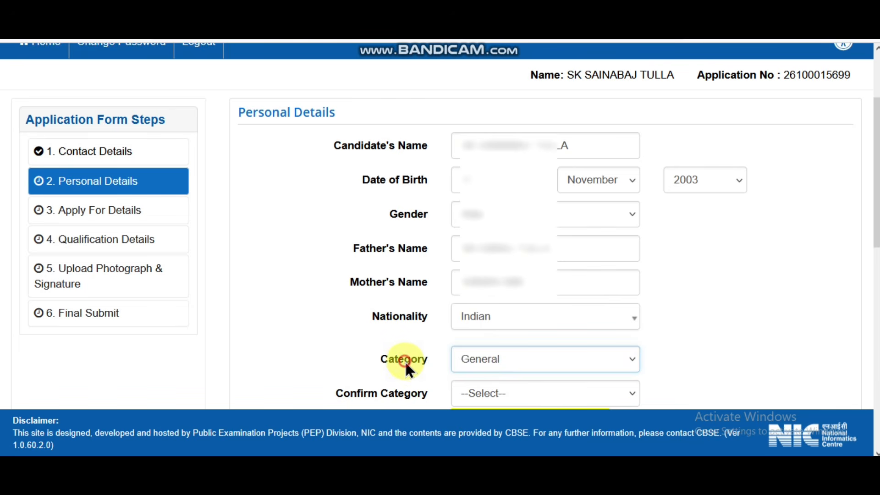
left_click(480, 388)
left_click(467, 366)
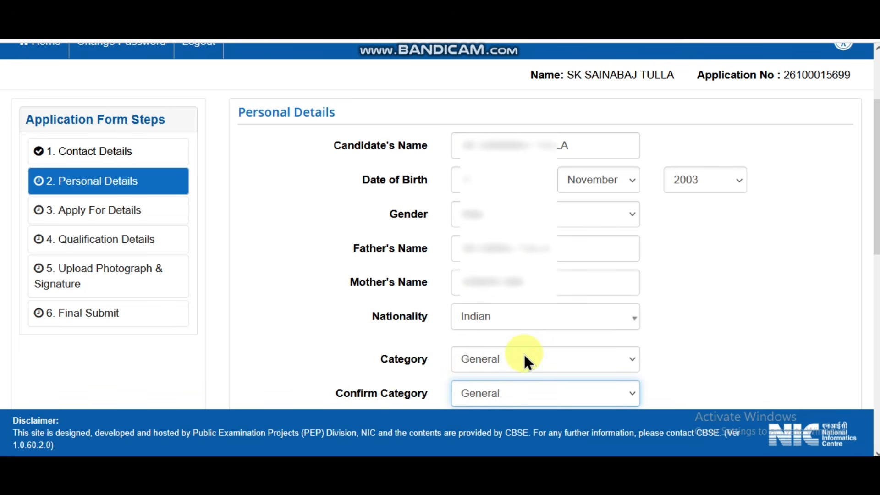
- Try answering Yes to the benchmark disability (PwBD) question and view the available types of disability
scroll(342, 191, "down", 6)
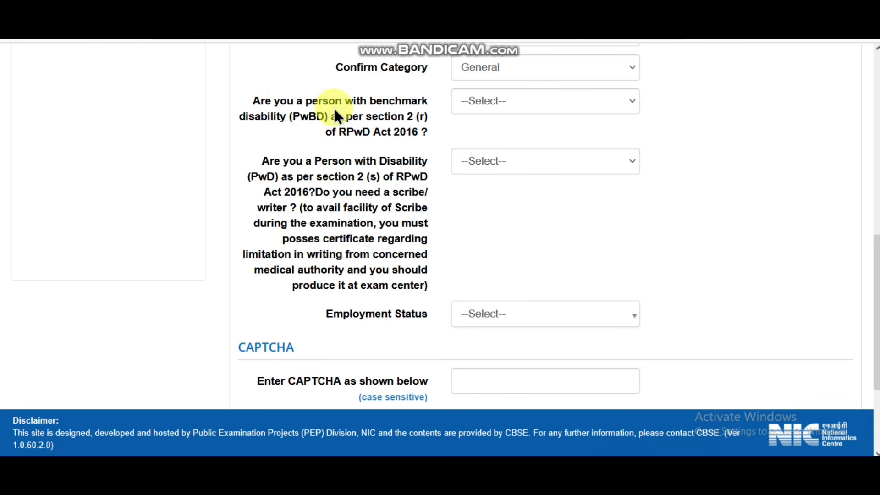
left_click(508, 103)
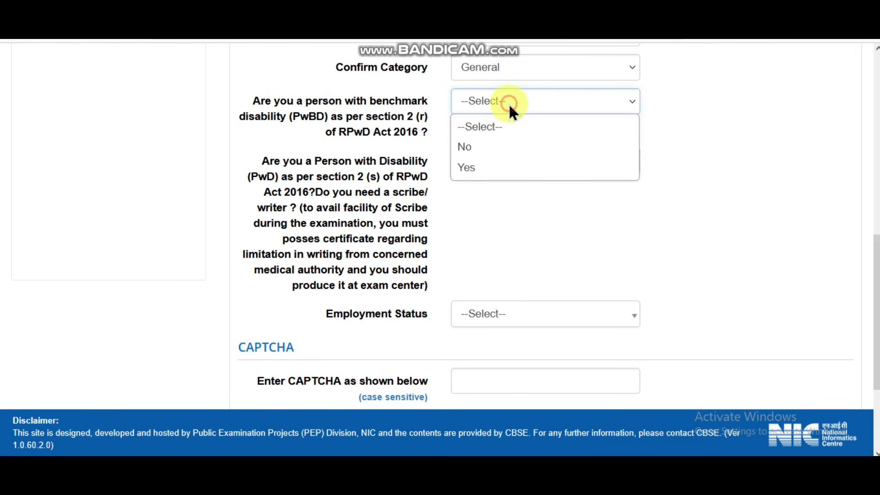
left_click(477, 167)
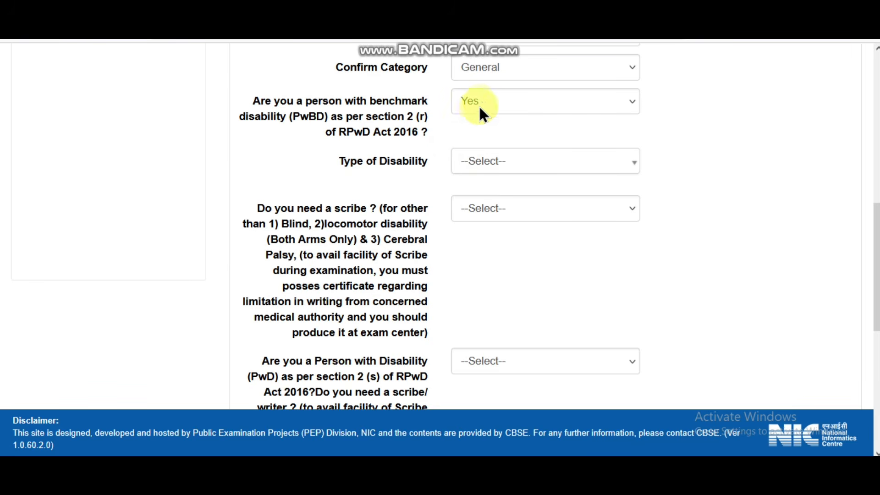
left_click(489, 166)
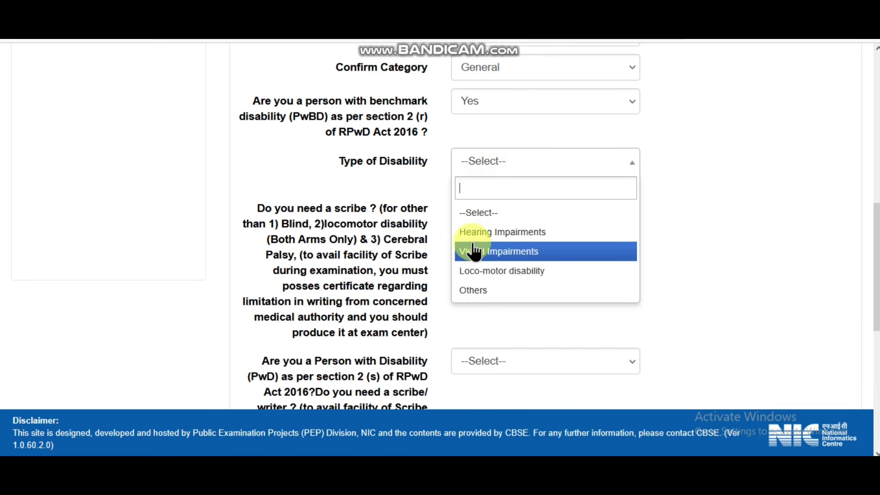
- Answer No to the benchmark disability and the disability/scribe questions, and set the employment status to Not Employed
left_click(476, 100)
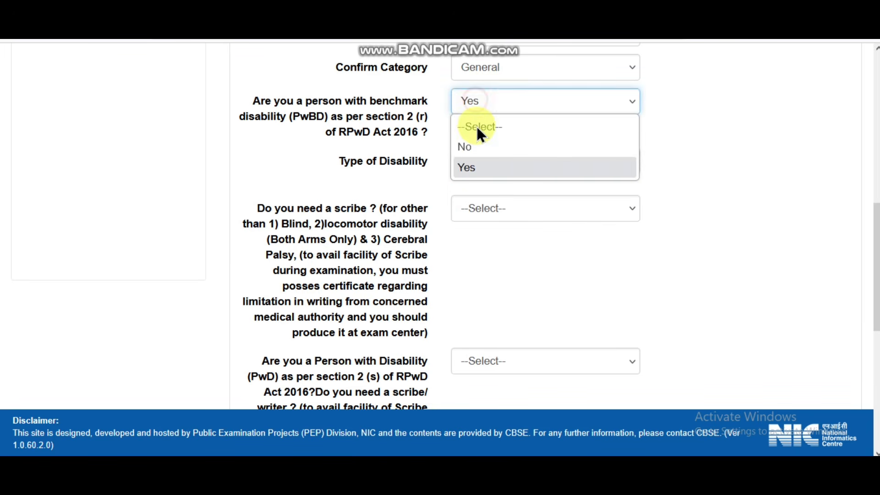
left_click(465, 147)
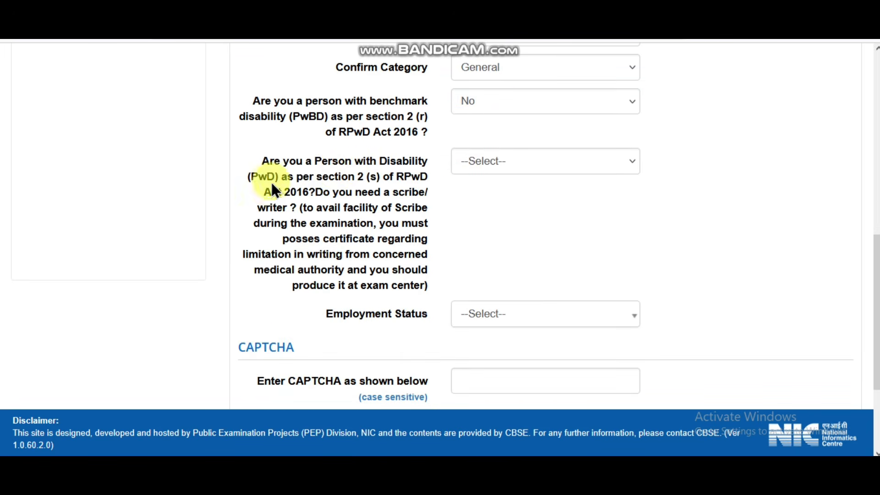
left_click(483, 161)
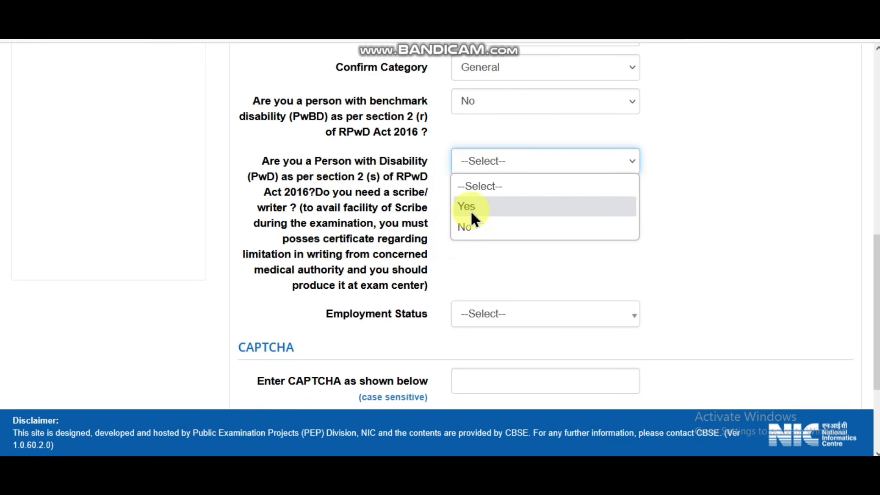
left_click(476, 227)
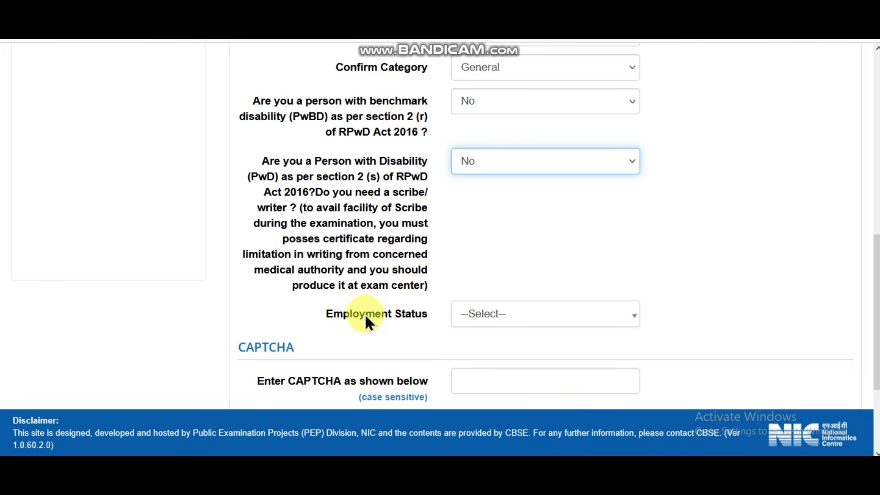
left_click(477, 312)
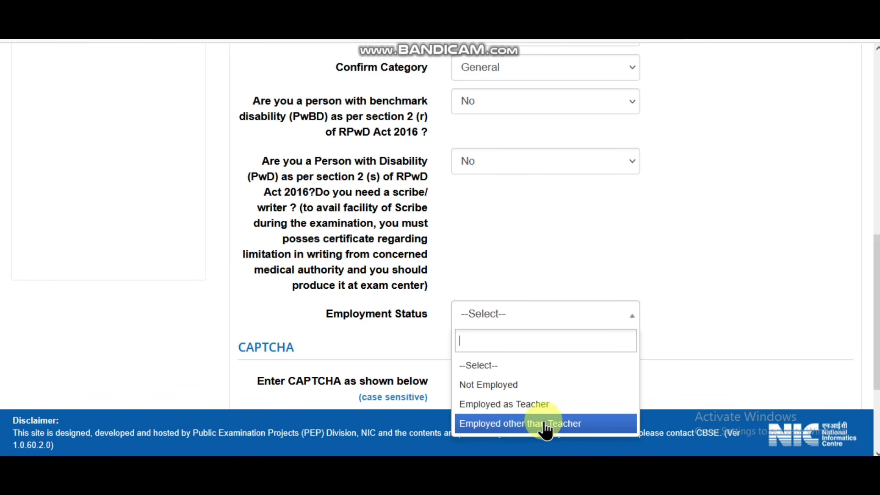
left_click(493, 386)
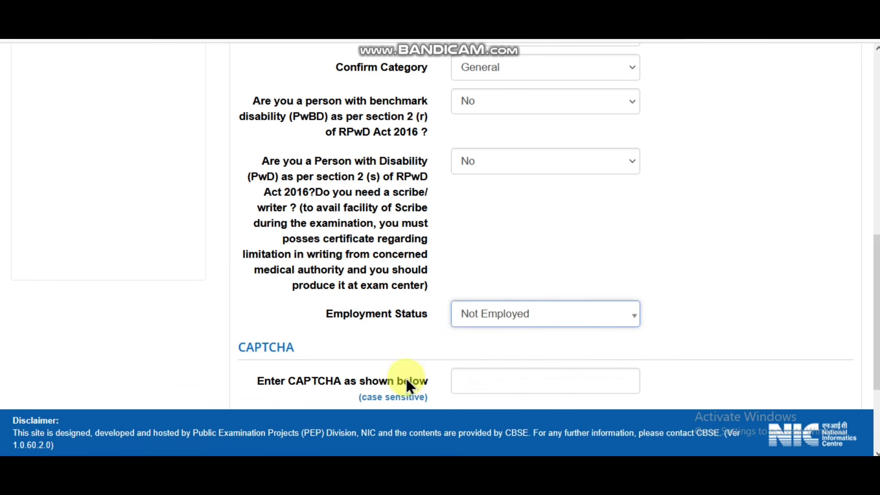
- Enter the displayed CAPTCHA, save the Personal Details section and confirm its submission
scroll(461, 348, "down", 3)
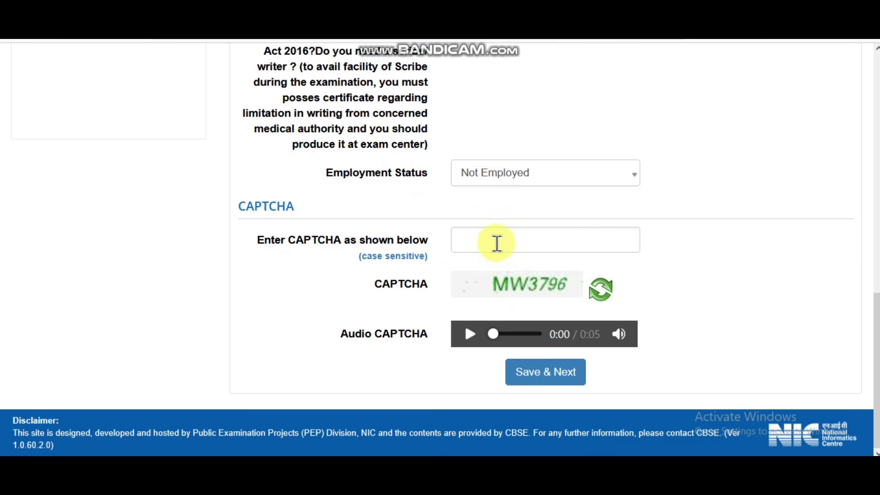
left_click(498, 243)
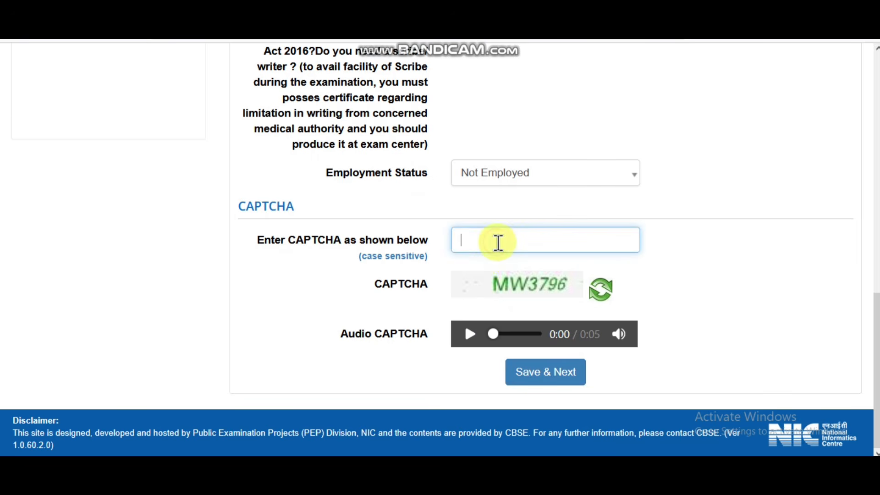
left_click(546, 378)
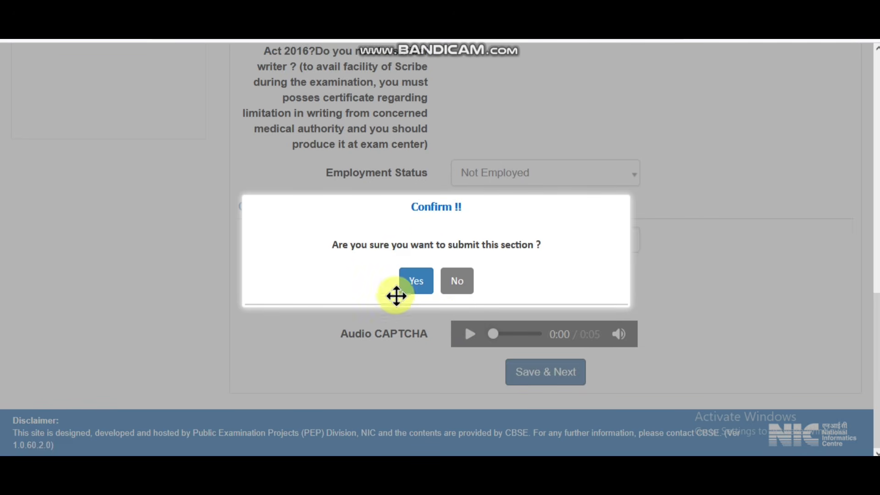
left_click(413, 286)
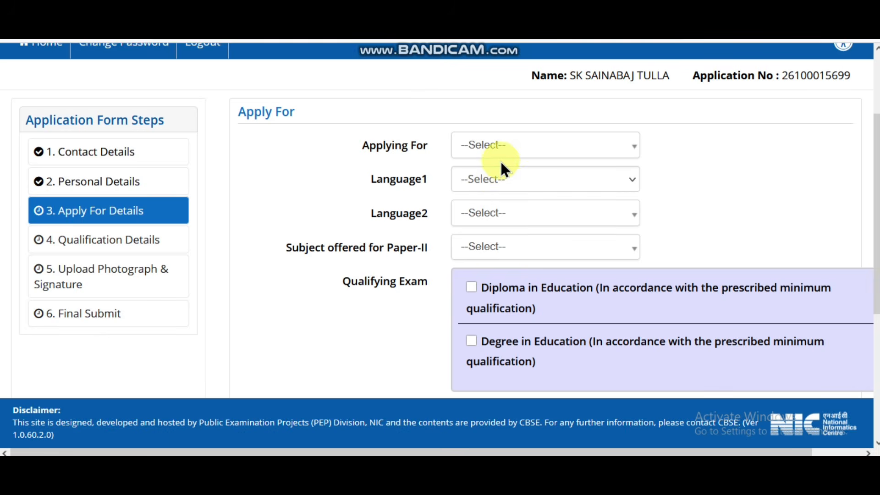
- Apply for Paper-I (Class I-V) with Odia as Language1 and Hindi as Language2
left_click(505, 155)
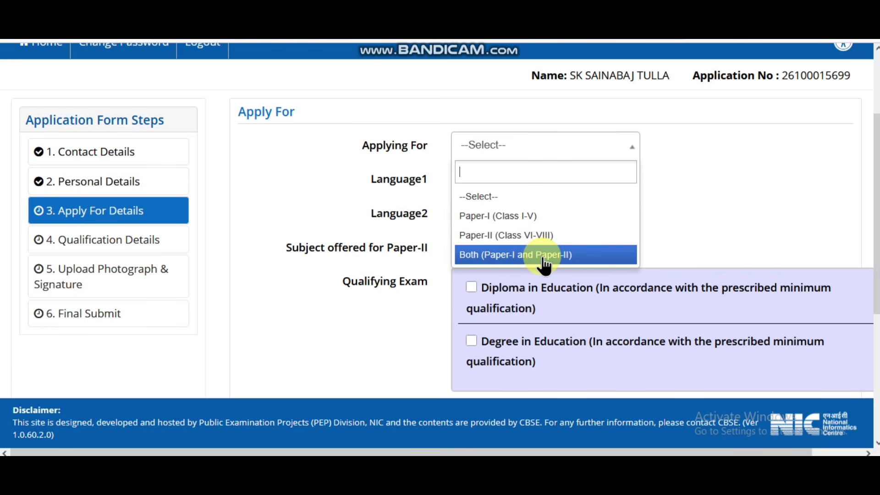
left_click(527, 217)
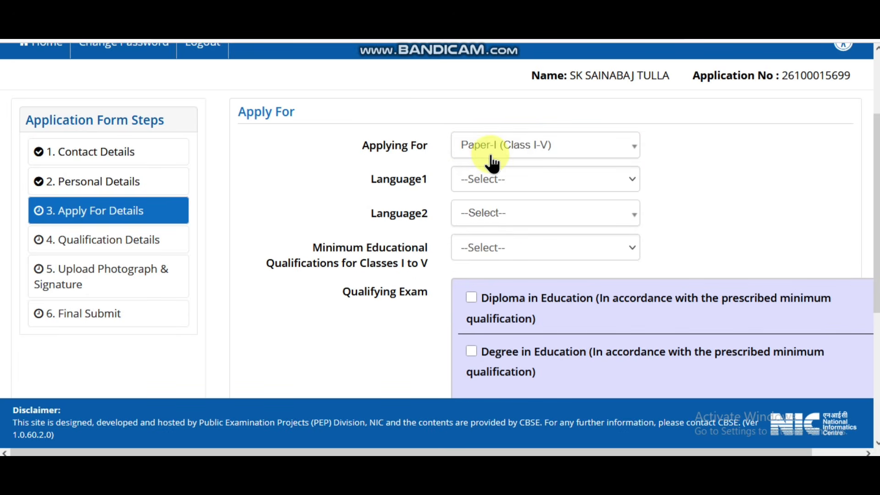
left_click(481, 175)
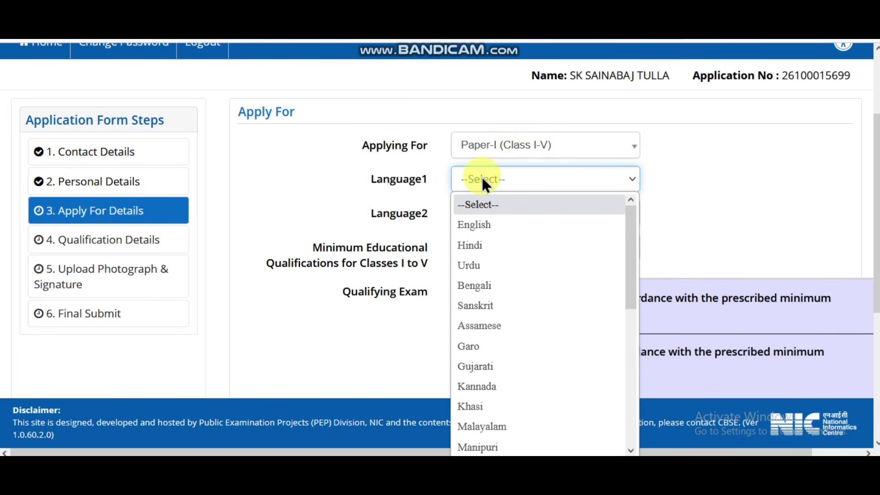
scroll(497, 344, "down", 3)
left_click(488, 362)
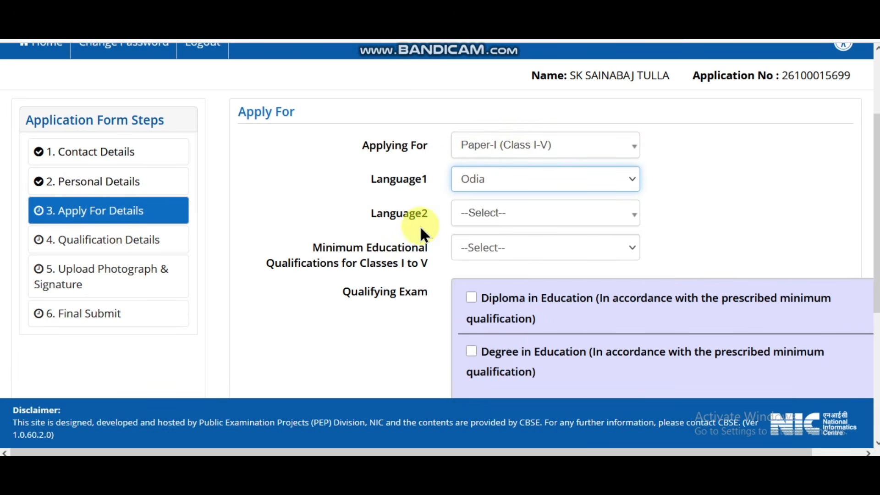
left_click(490, 214)
left_click(488, 310)
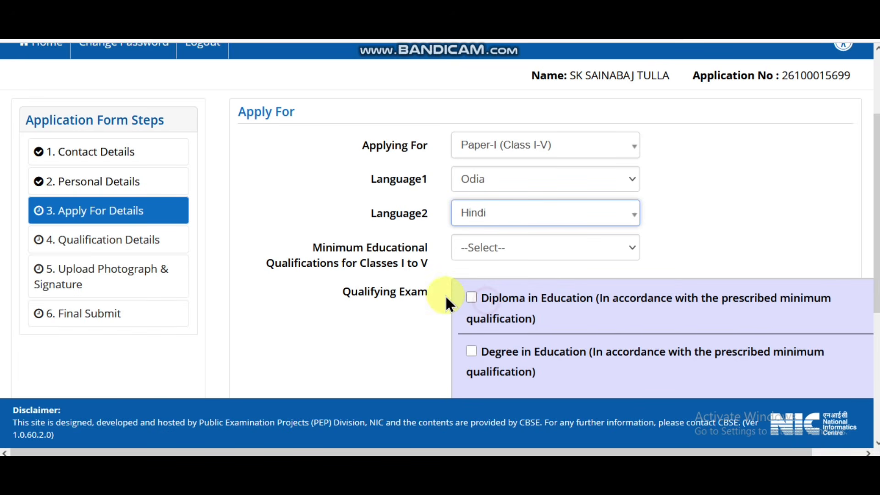
- Examine the table of minimum educational qualifications for Classes I to V and its four qualification IDs
left_click(480, 256)
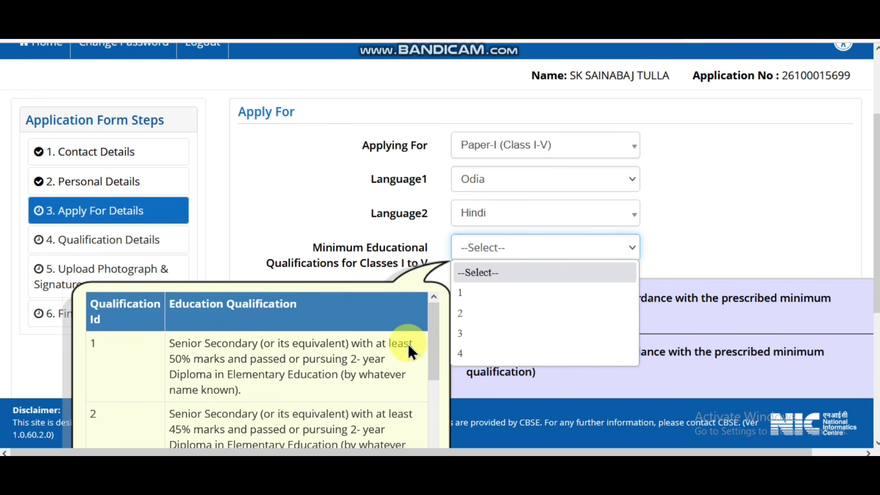
mouse_move(430, 342)
left_mouse_down()
mouse_move(434, 387)
mouse_move(430, 337)
left_mouse_up()
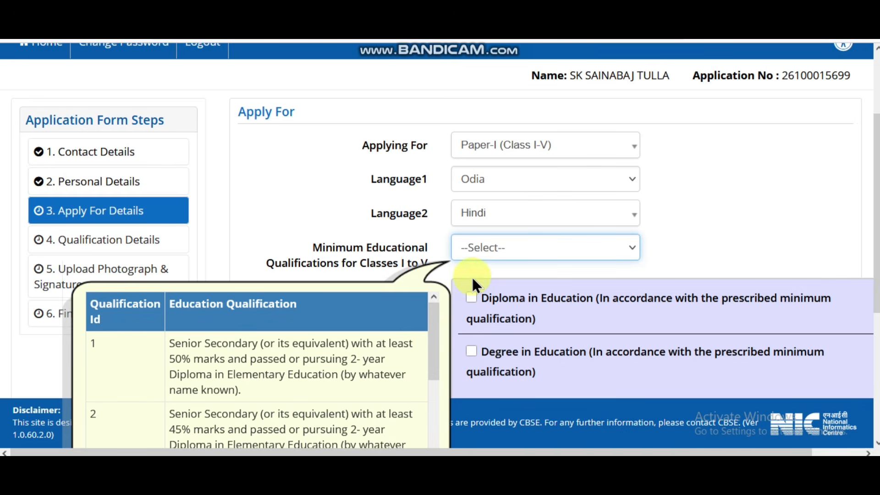
left_click(487, 252)
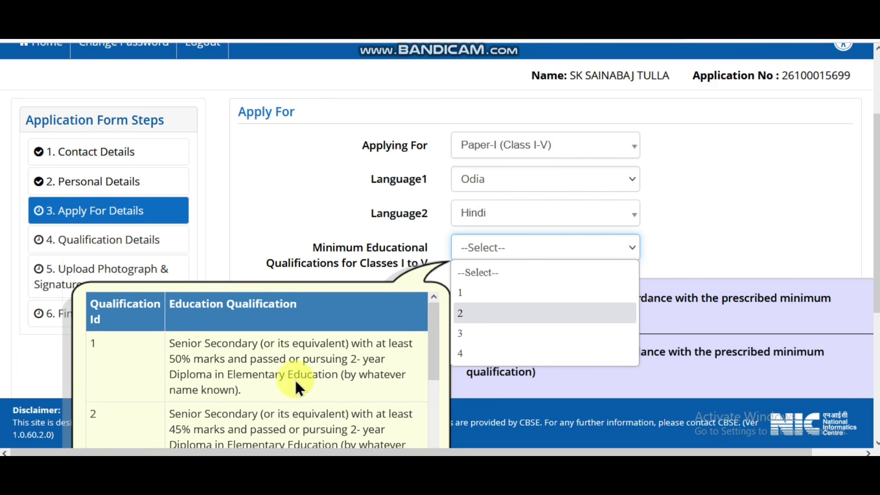
left_click_drag(436, 345, 444, 394)
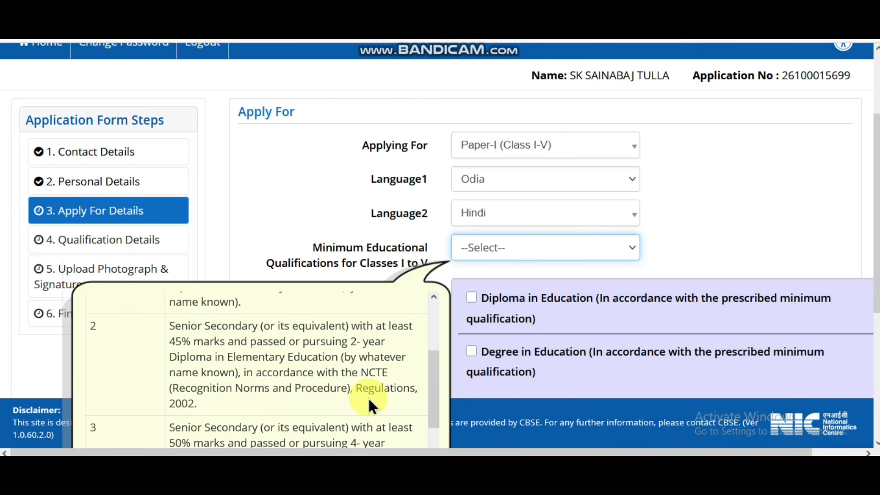
scroll(268, 390, "down", 2)
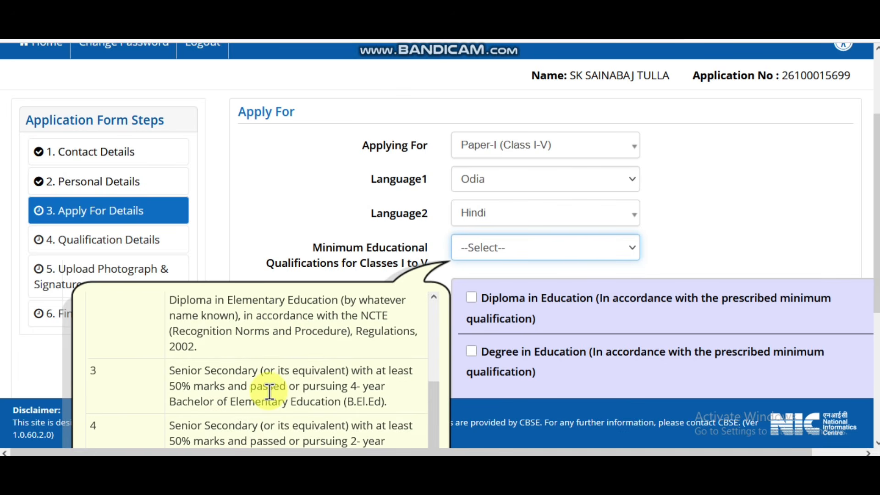
scroll(269, 391, "down", 3)
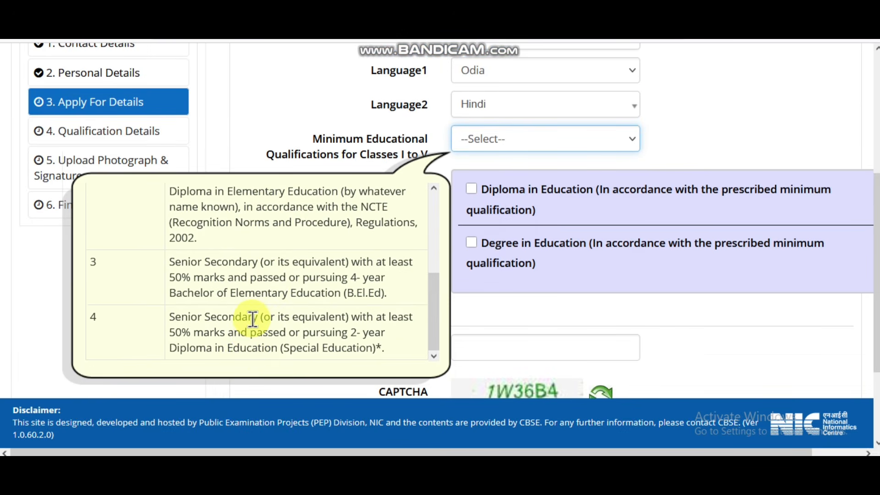
scroll(250, 327, "up", 5)
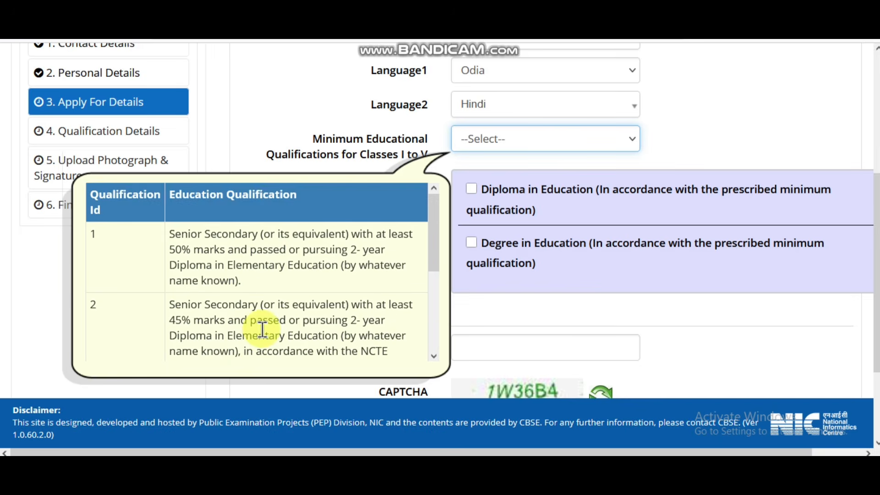
scroll(263, 329, "up", 3)
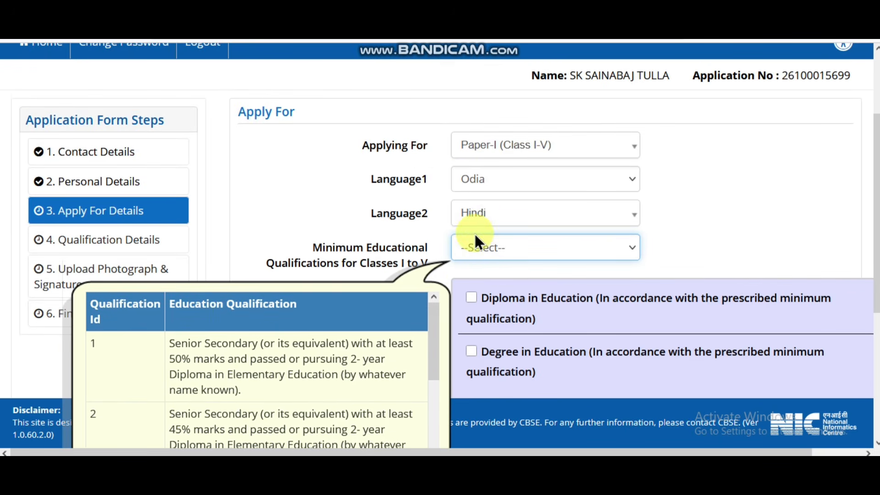
- Switch the application to Paper-II (Class VI-VIII) with Odia as Language1 and Urdu as Language2
left_click(514, 144)
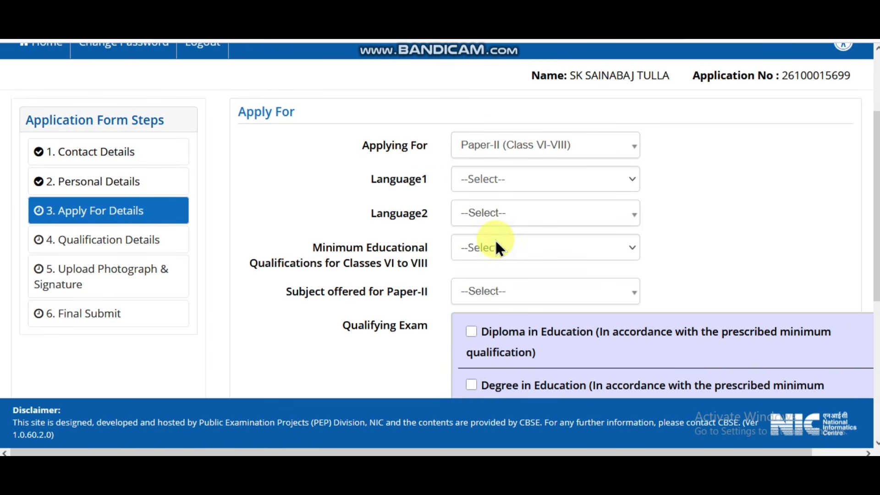
left_click(499, 184)
scroll(493, 348, "down", 4)
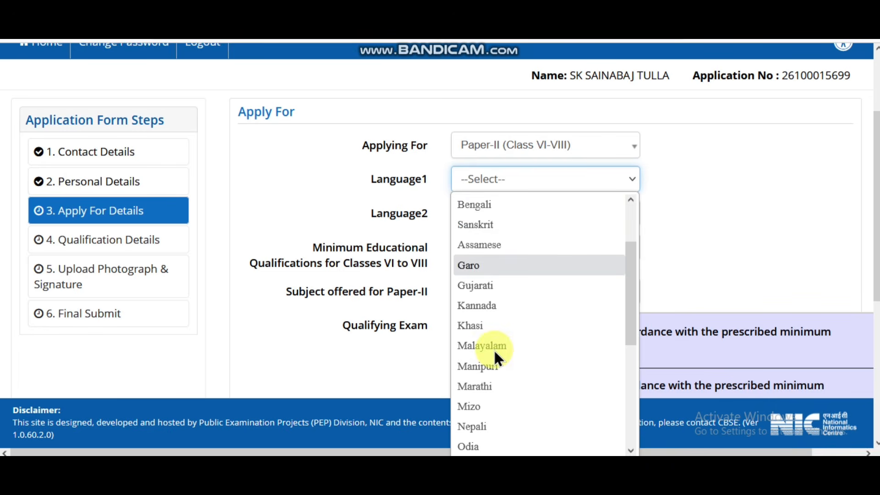
left_click(489, 365)
left_click(491, 214)
left_click(477, 322)
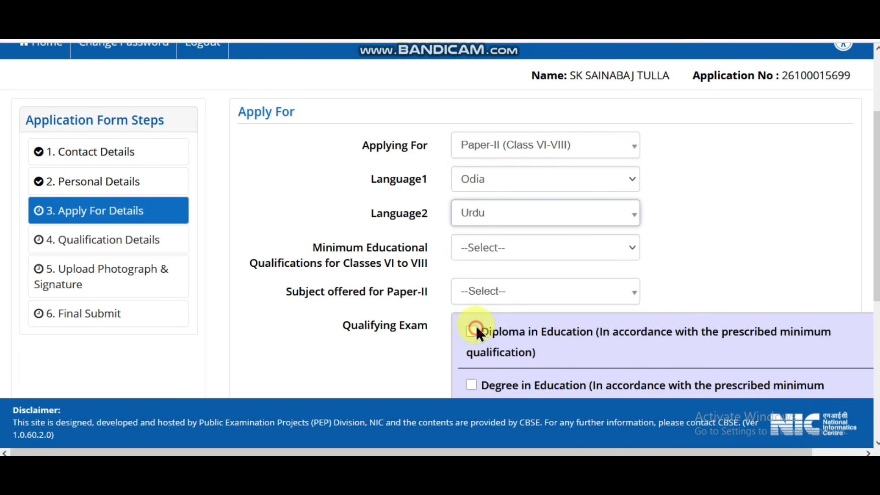
- Examine the table of minimum educational qualifications for Classes VI to VIII
left_click(503, 240)
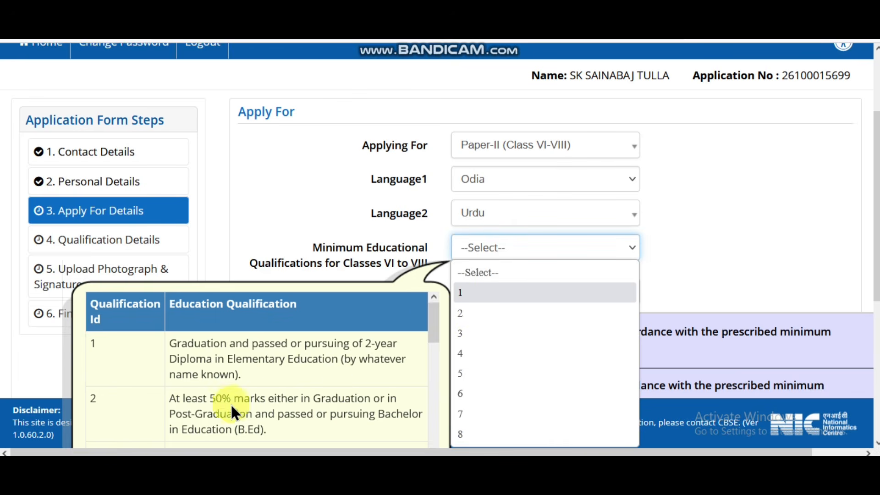
scroll(428, 339, "down", 3)
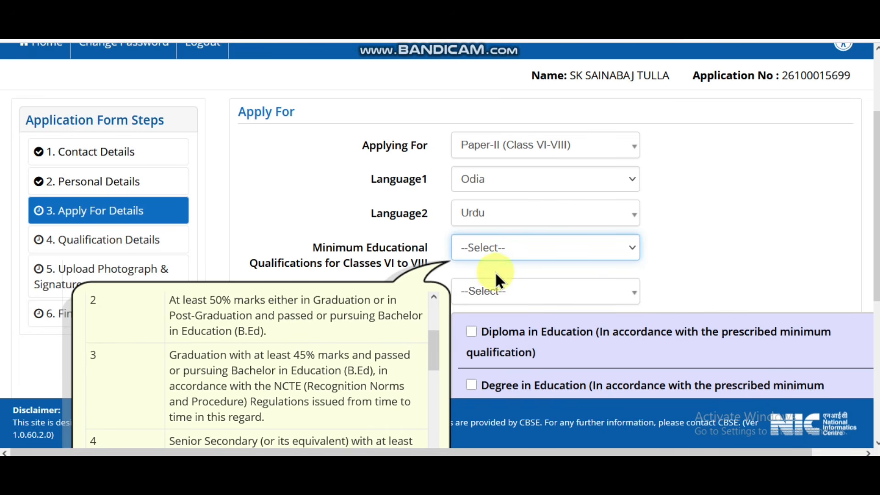
left_click(495, 257)
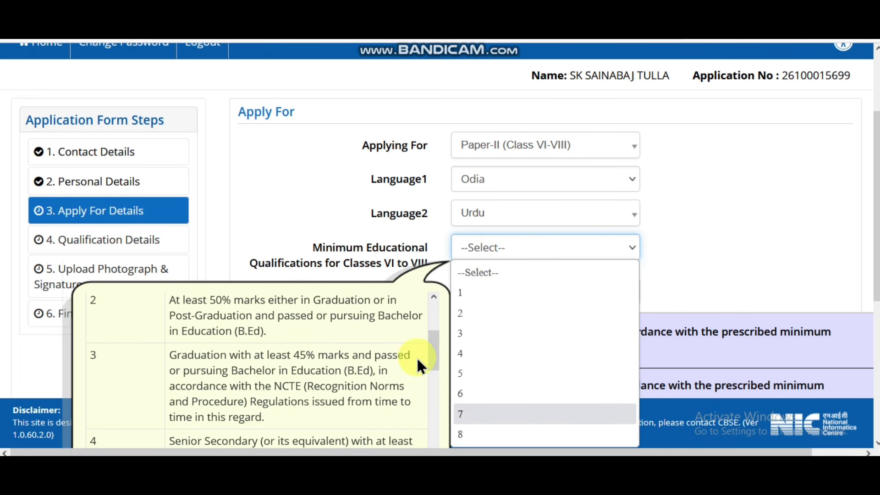
left_click_drag(426, 355, 429, 398)
scroll(430, 366, "down", 5)
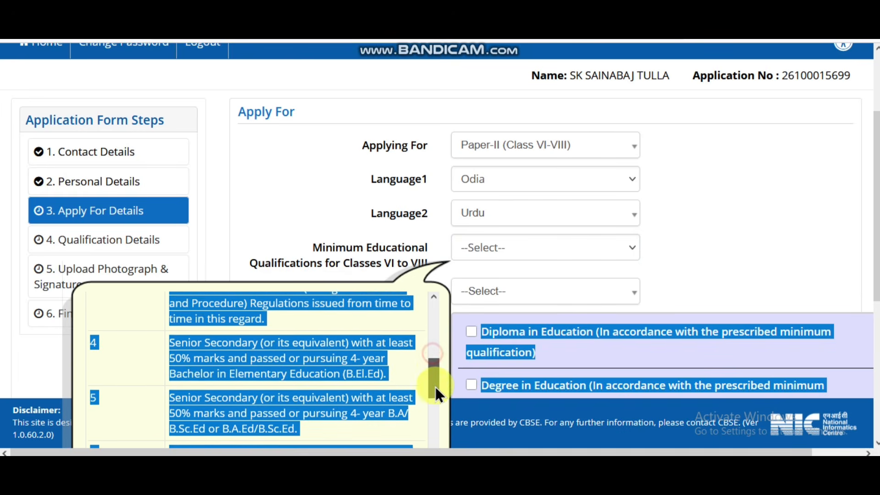
left_click(316, 362)
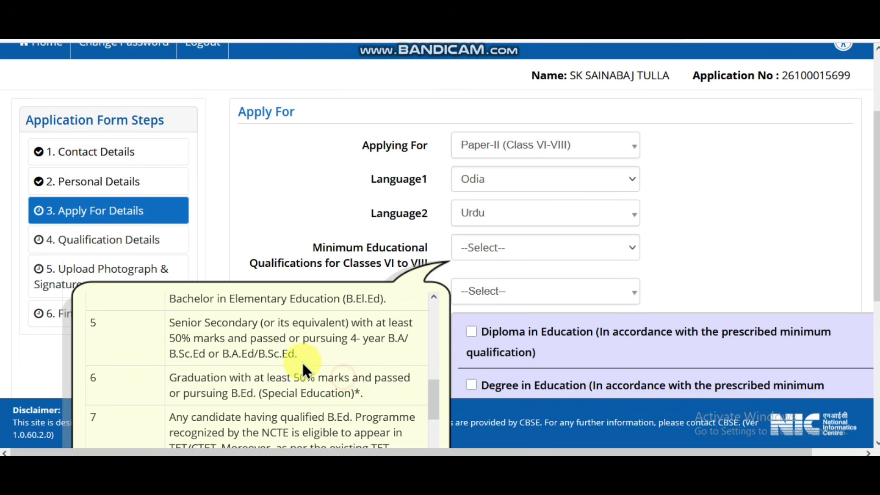
- Keep Paper-II (Class VI-VIII) as the paper applied for and change Language2 to English
left_click(504, 183)
left_click(506, 145)
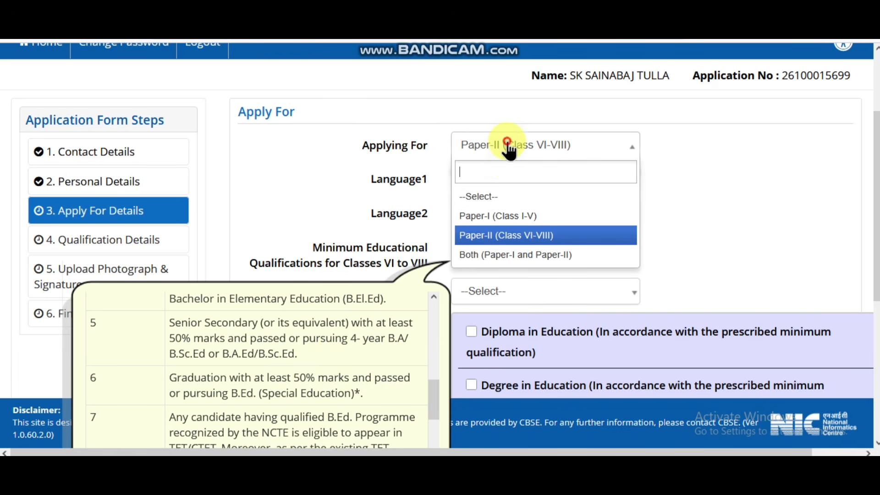
left_click(493, 242)
left_click(480, 215)
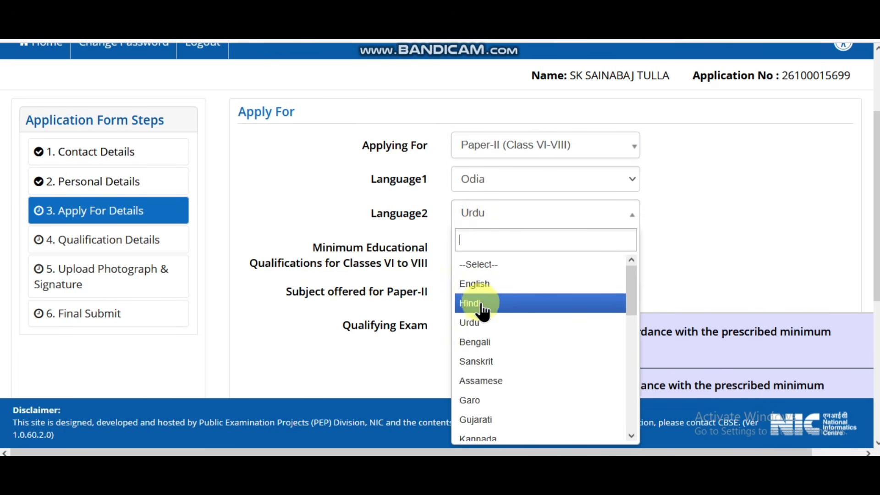
left_click(472, 284)
- Set the minimum educational qualification for Classes VI to VIII to 5 and the Paper-II subject to Social Science
left_click(477, 244)
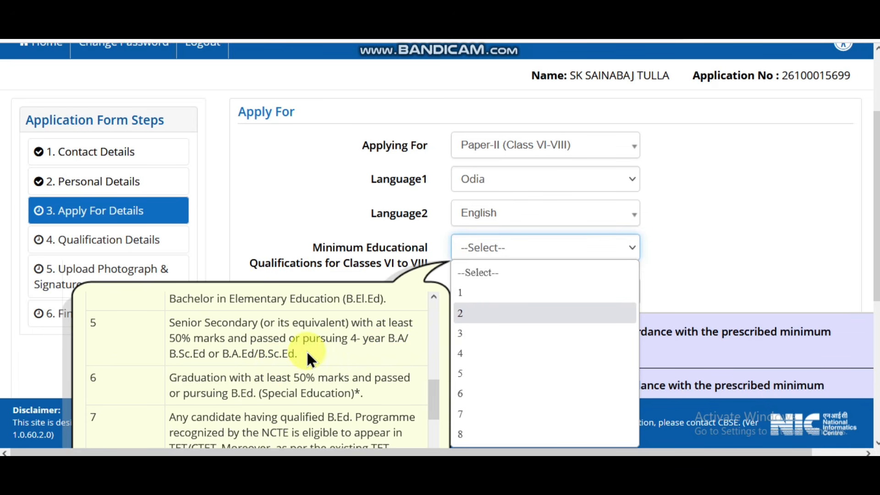
left_click(467, 372)
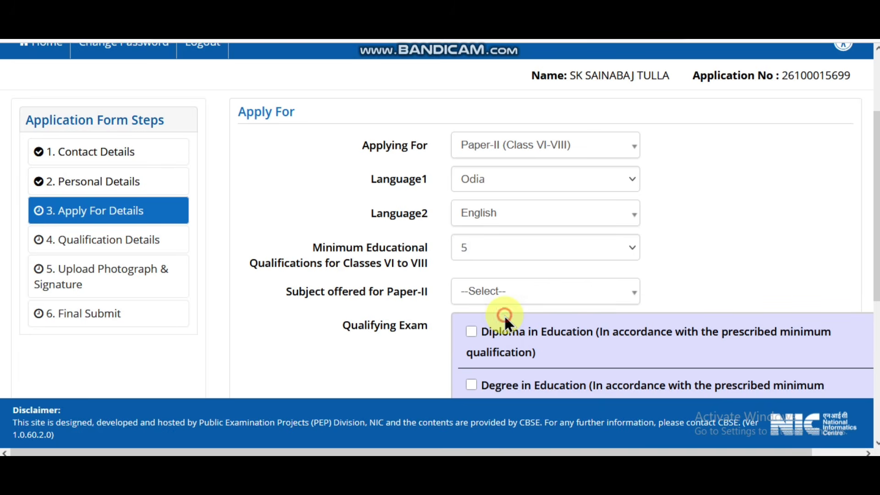
scroll(505, 316, "down", 1)
left_click(506, 238)
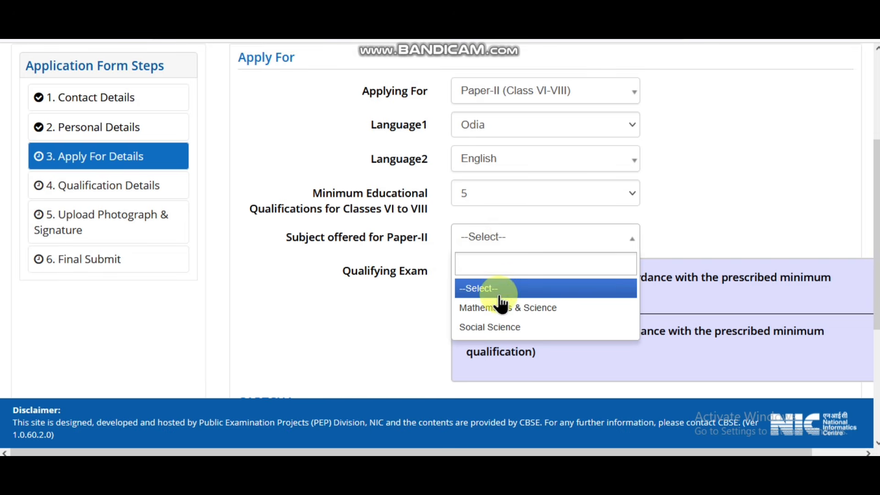
left_click(496, 327)
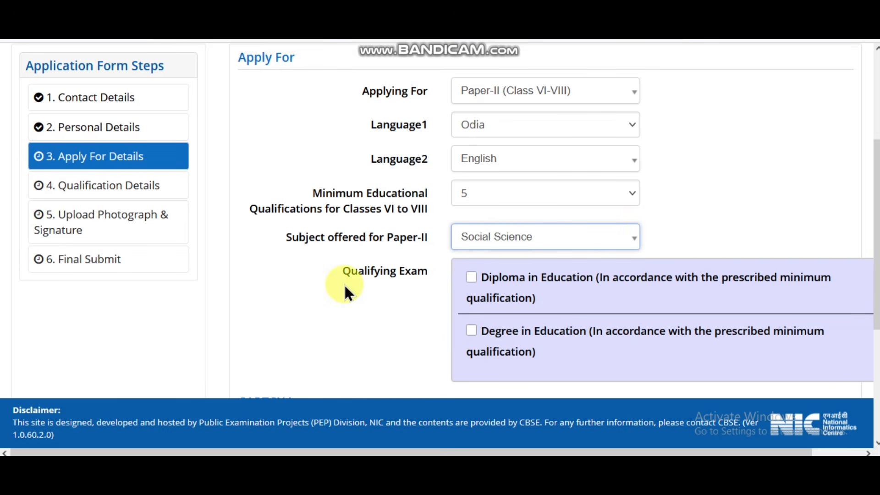
- Choose Degree in Education as the qualifying exam and save the Apply For section with the displayed CAPTCHA
scroll(408, 244, "down", 1)
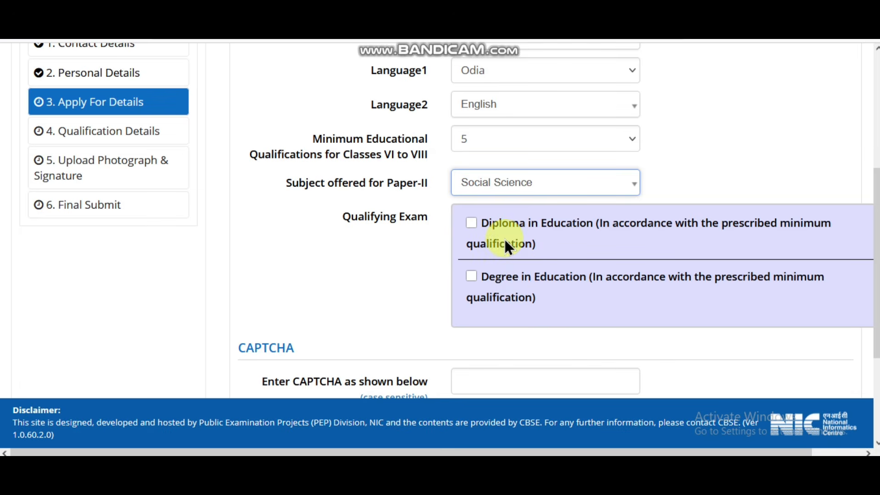
left_click(470, 223)
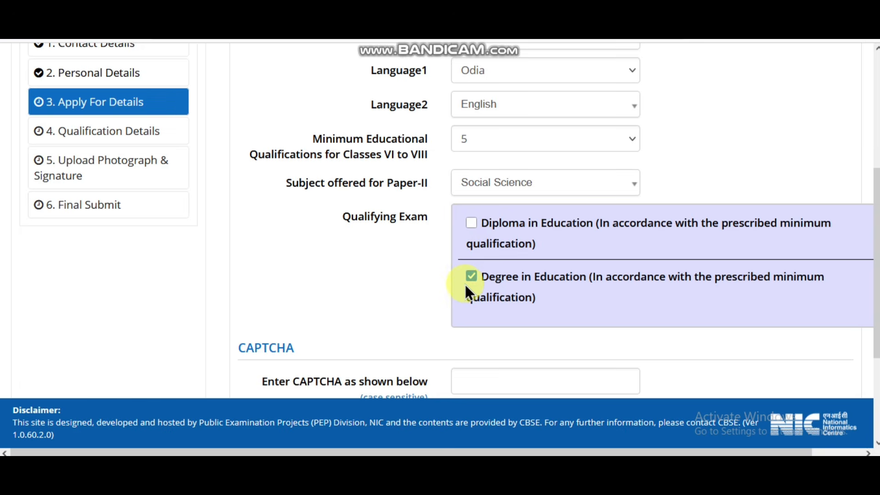
scroll(524, 274, "down", 3)
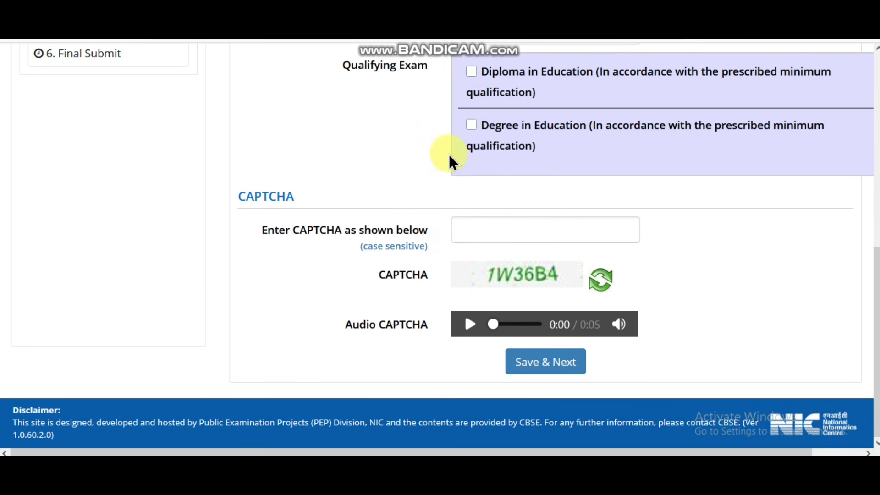
scroll(486, 138, "up", 1)
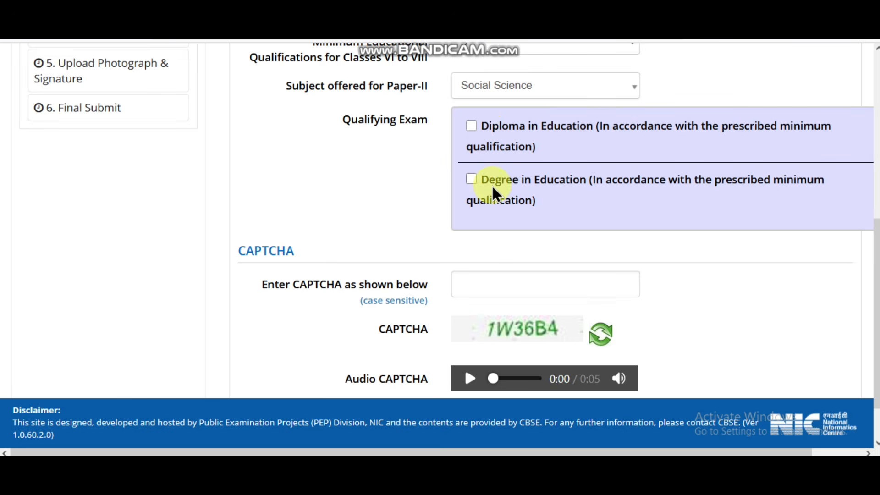
scroll(440, 266, "down", 1)
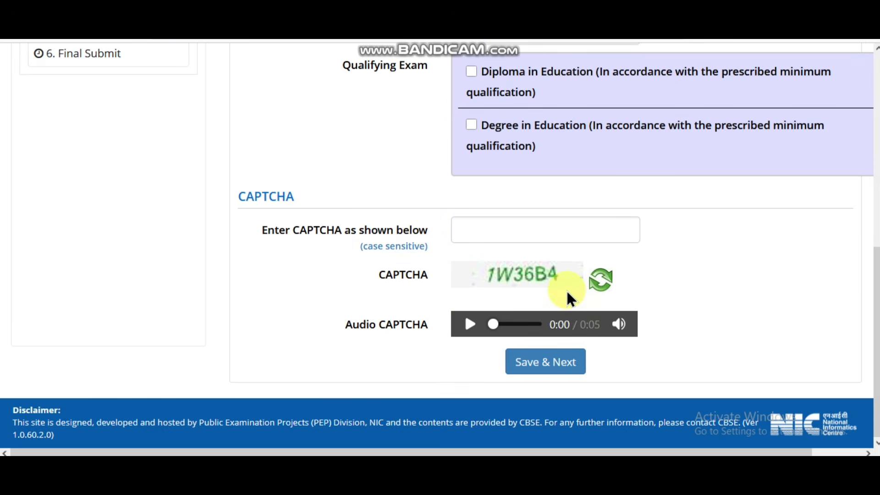
left_click(494, 235)
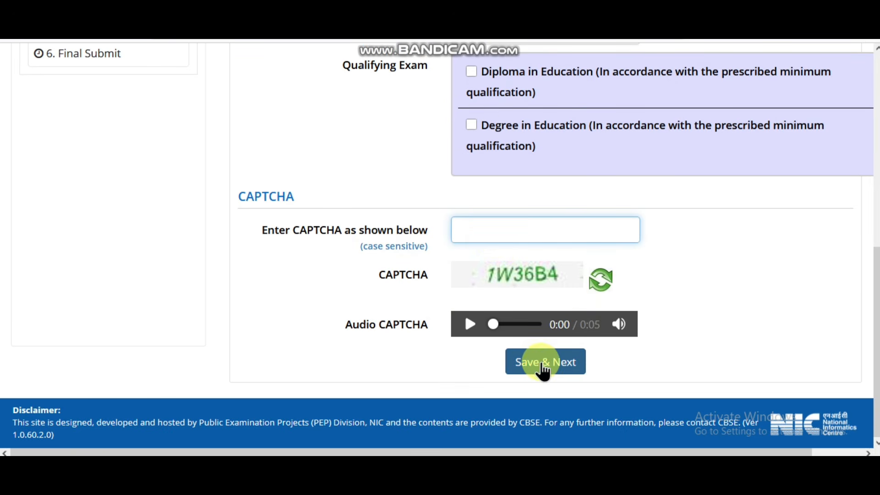
left_click(550, 366)
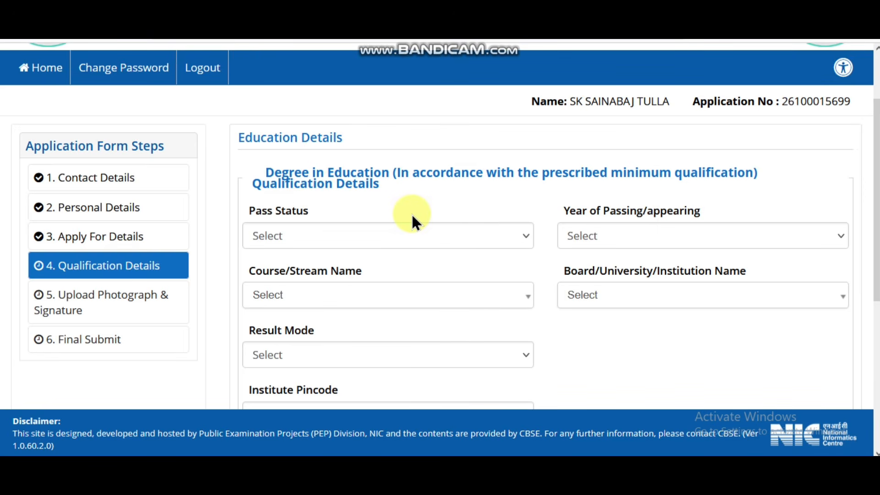
- Fill in the degree qualification with pass status Passed, year 2025 and course Education/Elementry Education etc
scroll(411, 213, "up", 2)
scroll(411, 213, "down", 3)
left_click(315, 212)
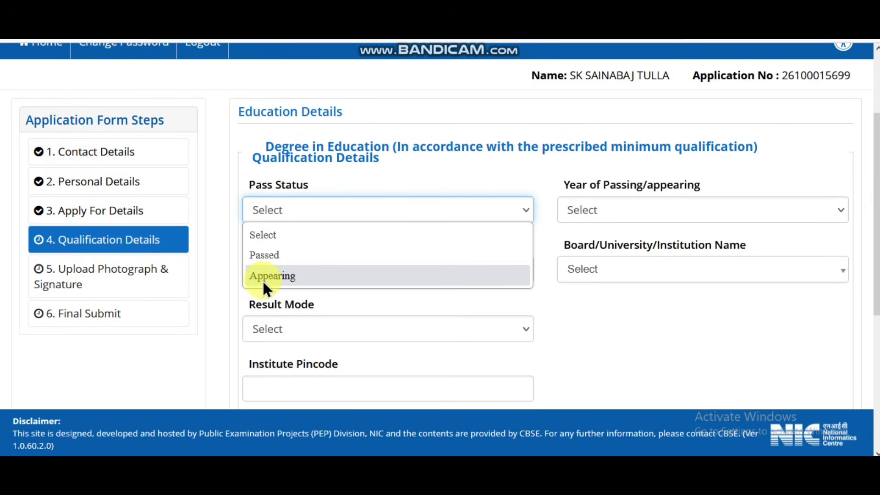
left_click(267, 256)
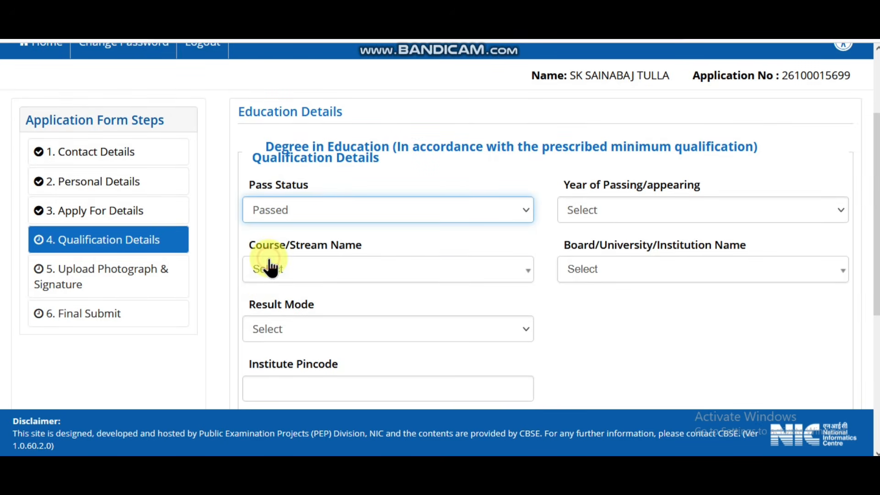
left_click(586, 221)
left_click(592, 273)
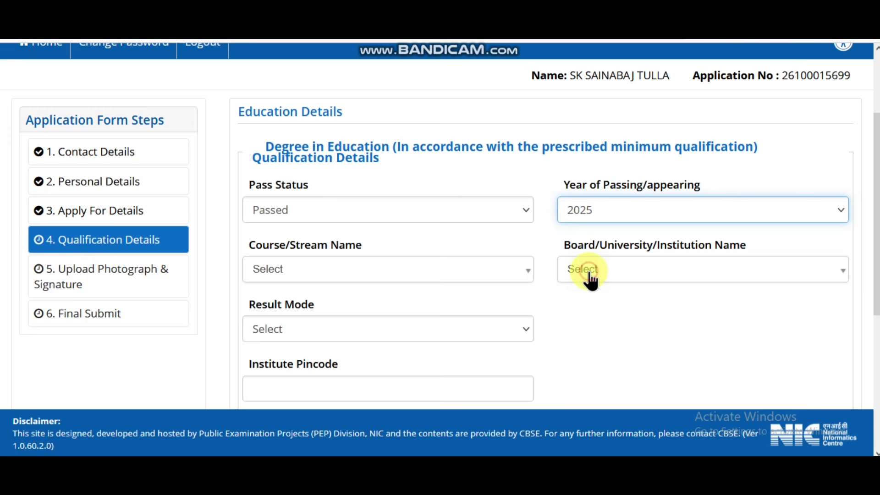
left_click(355, 285)
left_click(324, 341)
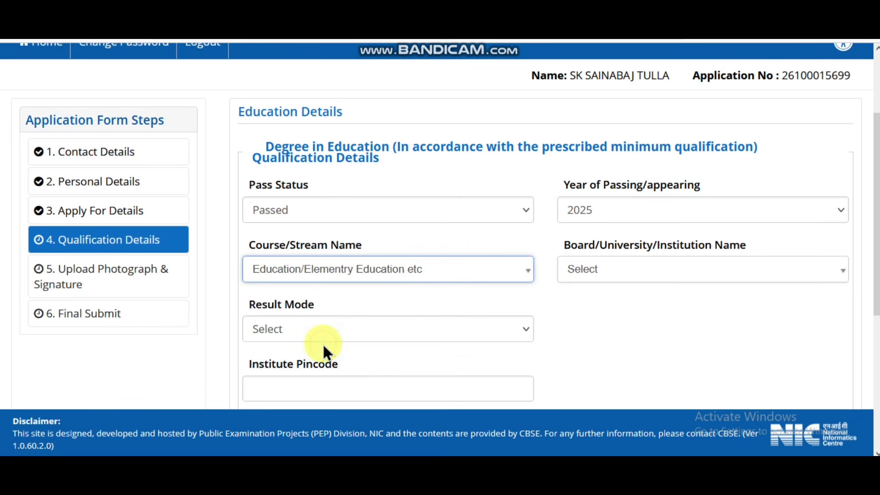
- Try to find the institution for the degree by searching the Board/University/Institution names for FK
left_click(586, 273)
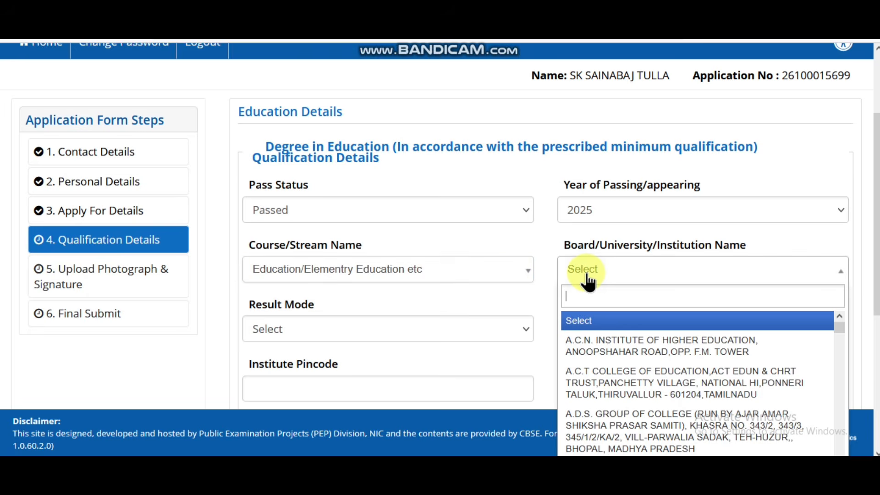
scroll(620, 387, "down", 2)
scroll(604, 323, "up", 1)
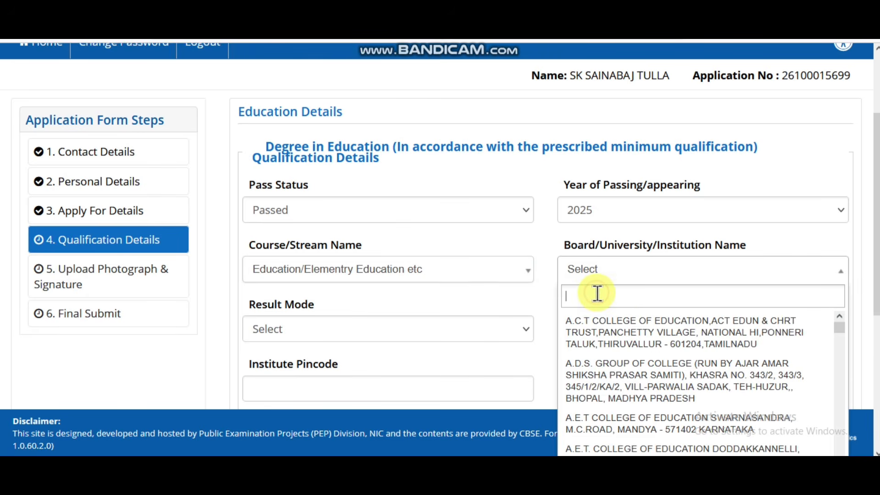
type("FK")
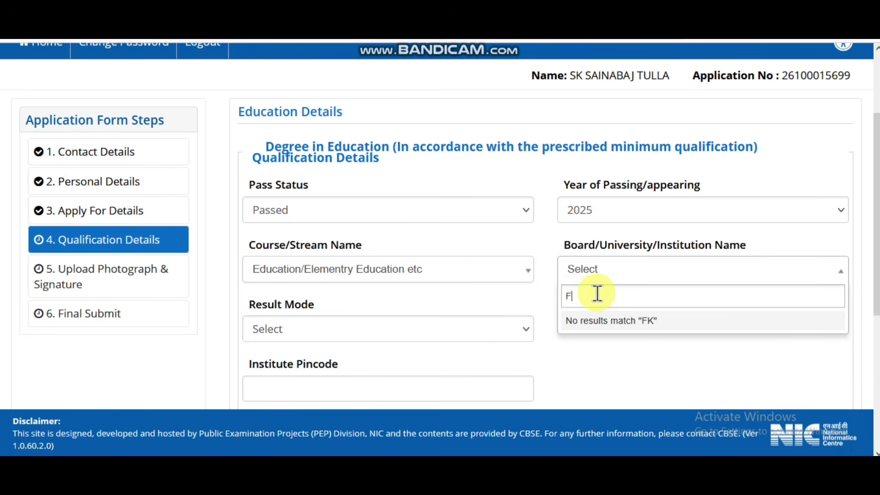
type("A")
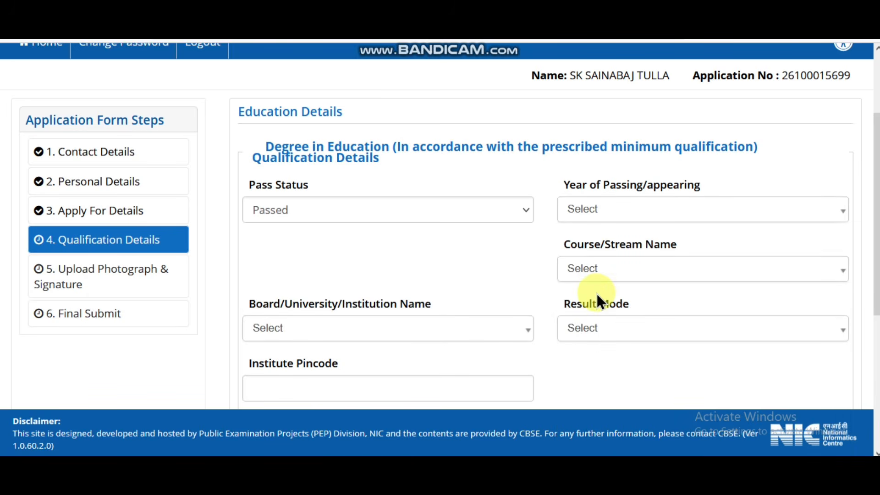
- Set the Result Mode of the degree qualification to Percentage
left_click(552, 286)
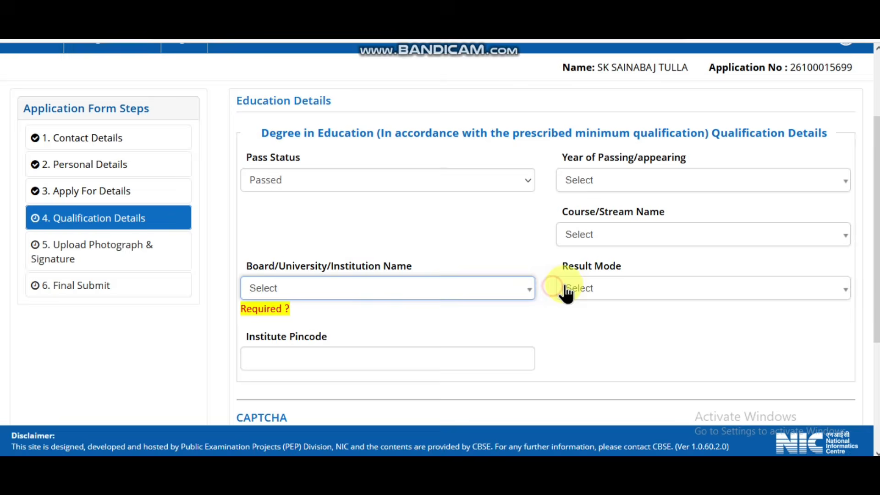
left_click(567, 293)
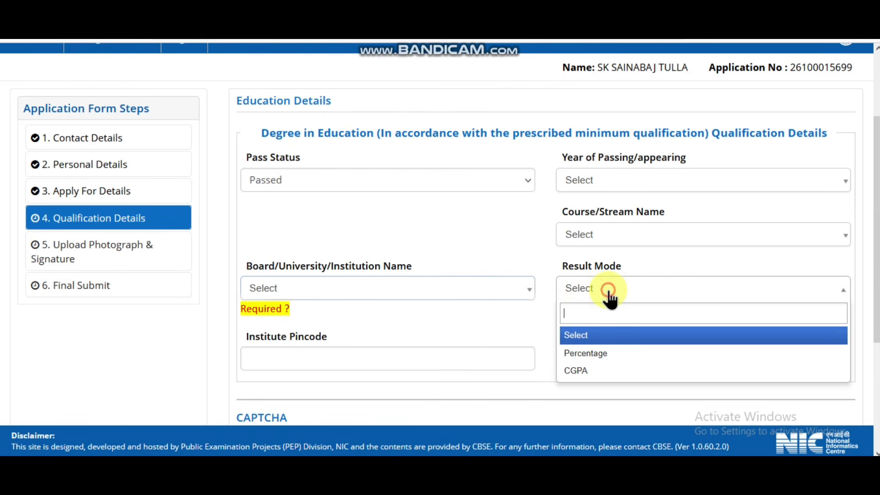
left_click(586, 354)
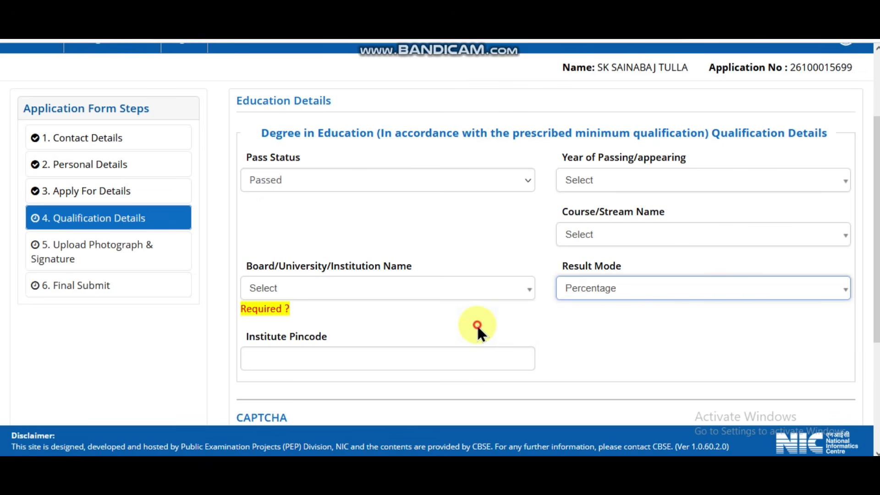
scroll(458, 320, "down", 2)
left_click(314, 255)
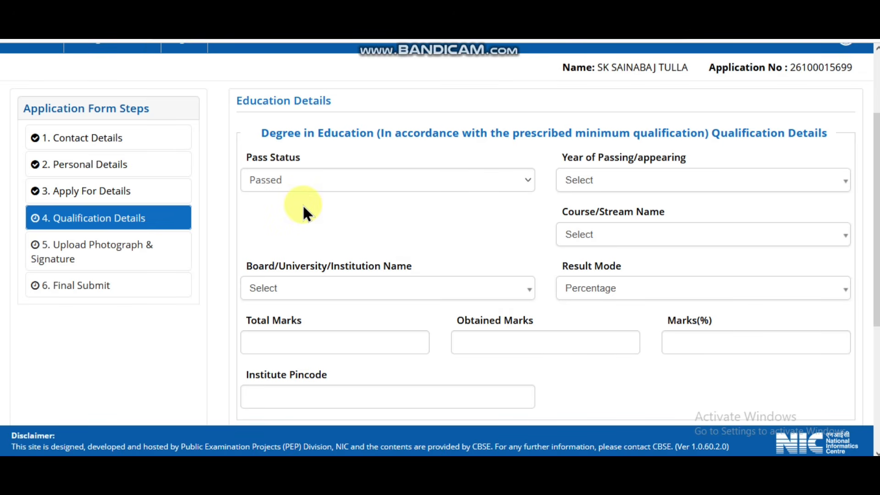
- Set the year of passing to 2025 and the course name to Education/Elementry Education etc
left_click(638, 183)
left_click(589, 259)
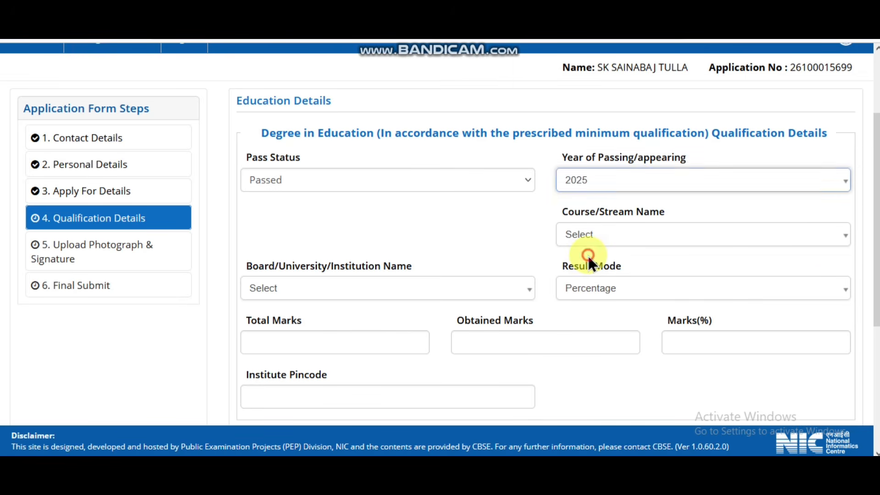
left_click(594, 236)
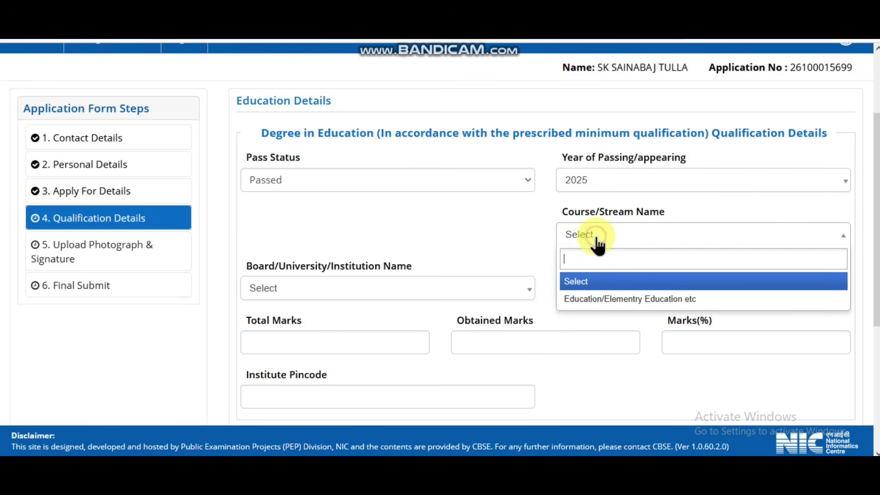
left_click(603, 299)
- Choose A.C.N. INSTITUTE OF HIGHER EDUCATION, ANOOPSHAHAR ROAD as the institution and keep Percentage as the result mode
left_click(331, 295)
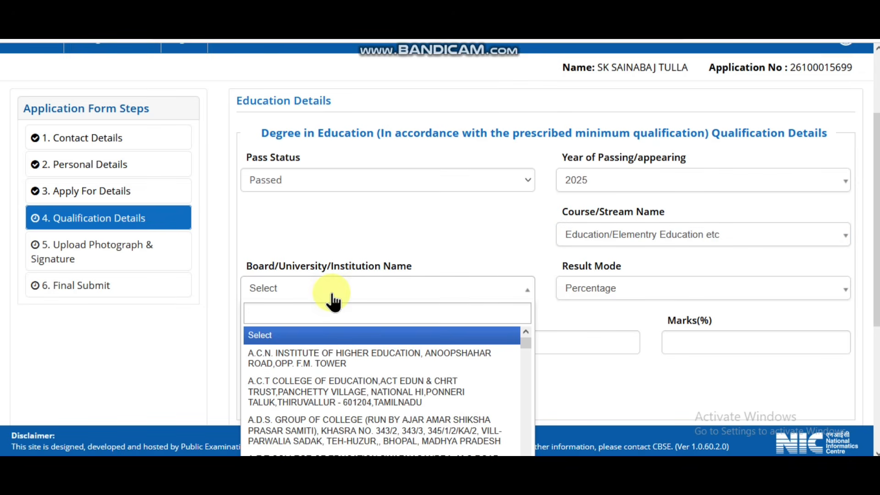
left_click(326, 356)
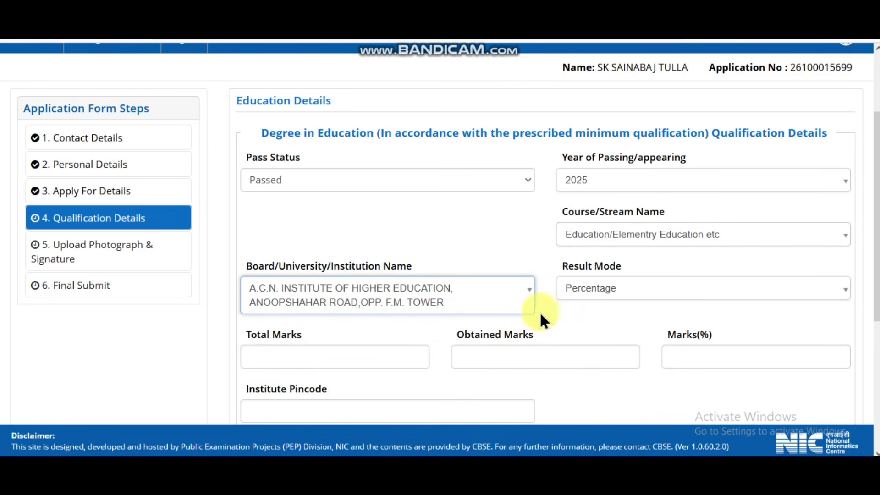
left_click(583, 293)
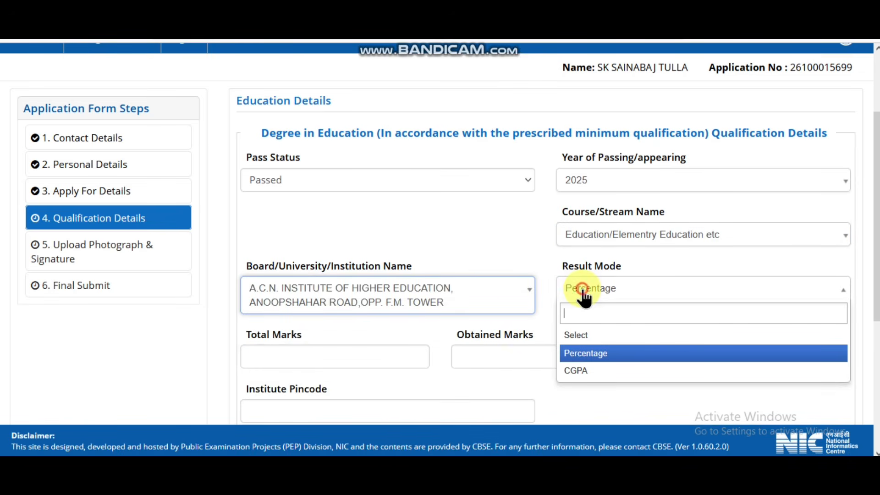
left_click(583, 355)
- Go through the Total Marks, Obtained Marks, Marks(%) and Institute Pincode fields of the qualification form
scroll(329, 357, "down", 1)
left_click(317, 304)
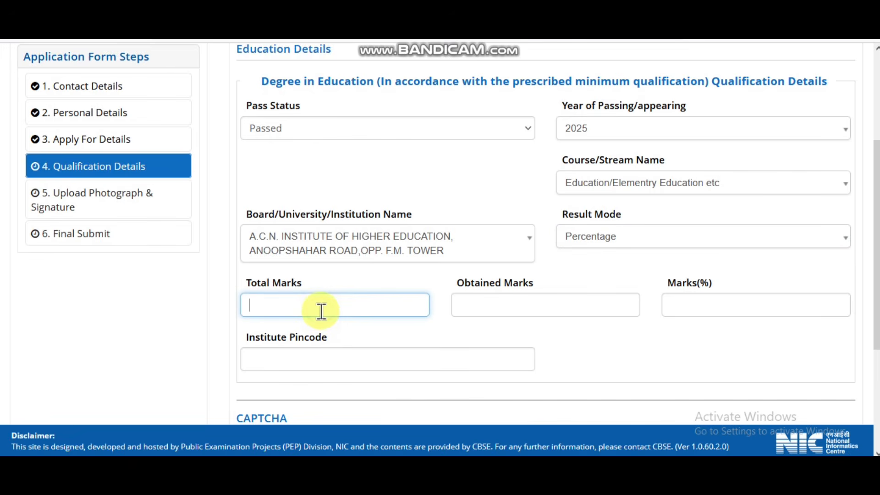
scroll(277, 304, "up", 1)
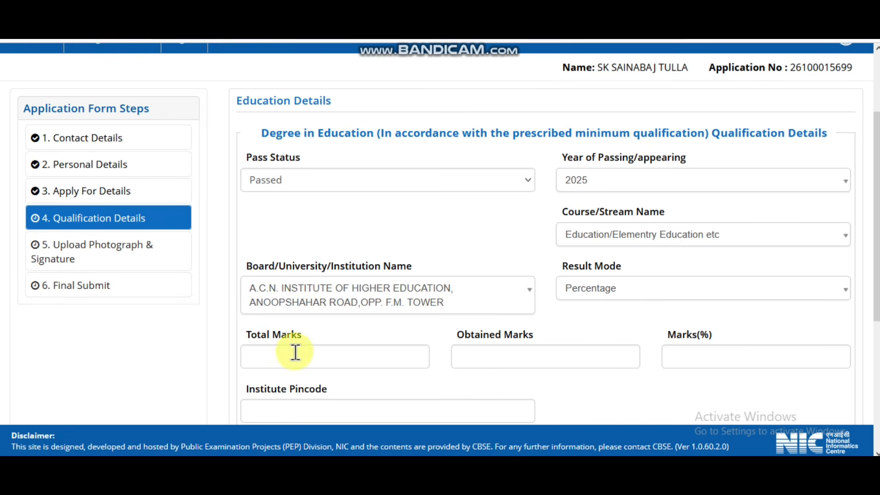
left_click(542, 354)
left_click(703, 361)
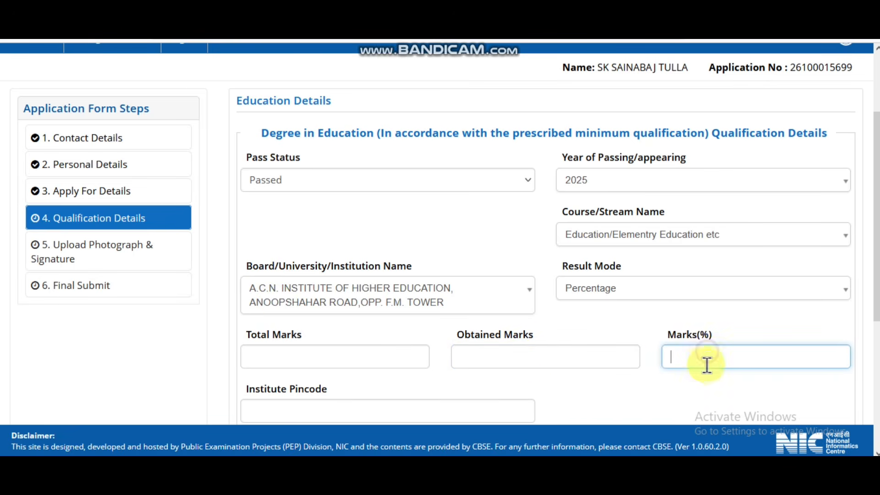
scroll(630, 372, "down", 3)
scroll(527, 357, "down", 1)
left_click(337, 261)
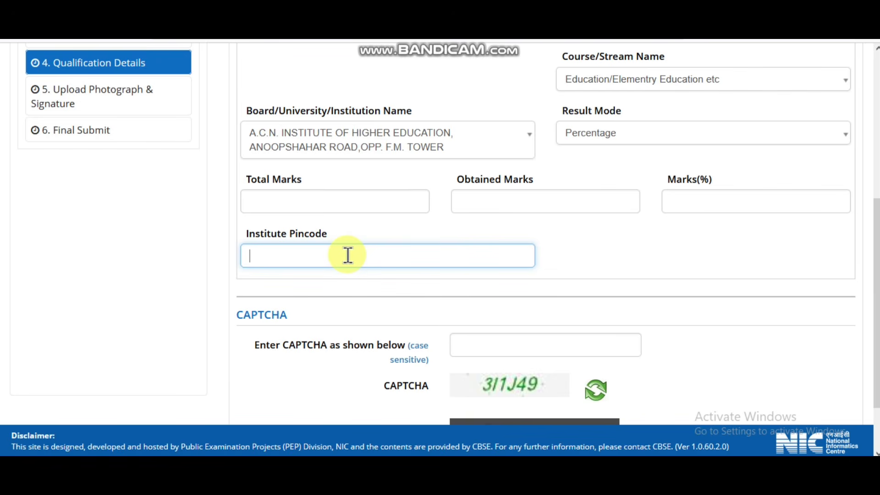
- Go to the CAPTCHA entry, save the qualification details and continue to the photograph and signature upload
scroll(348, 255, "down", 1)
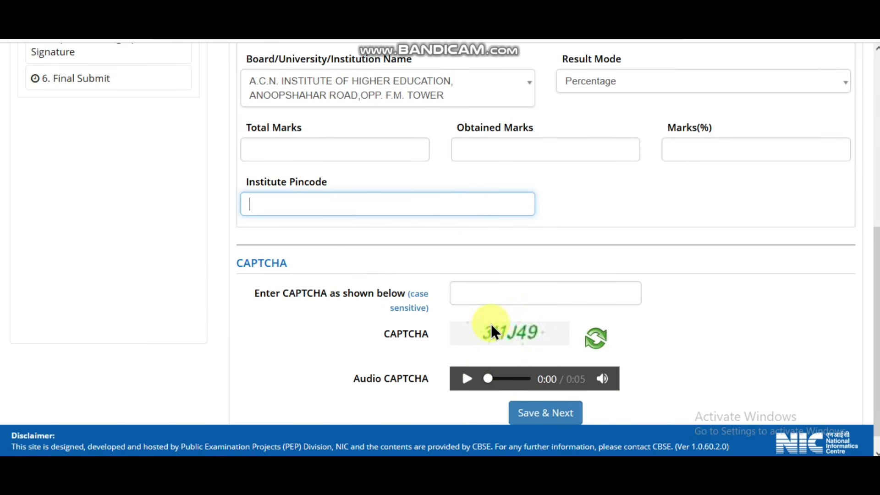
left_click(480, 298)
scroll(532, 344, "down", 1)
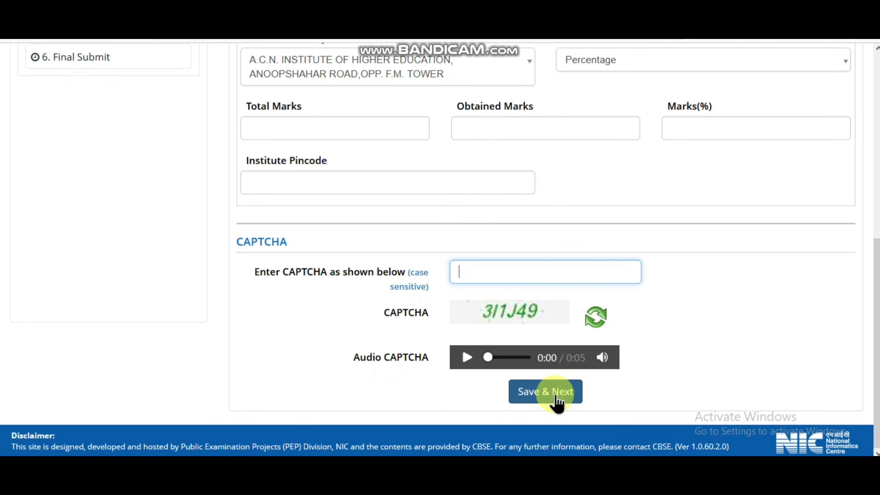
left_click(546, 393)
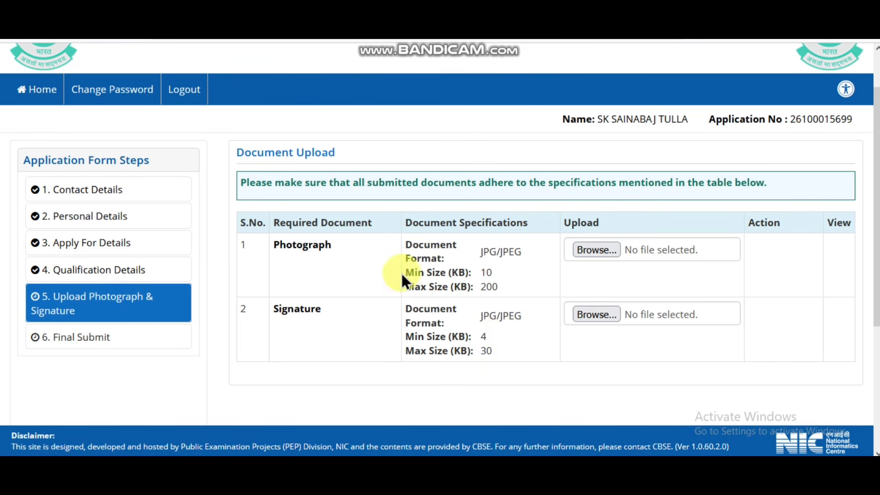
- Examine the minimum and maximum file sizes required for the photograph and the signature
left_click_drag(405, 272, 495, 275)
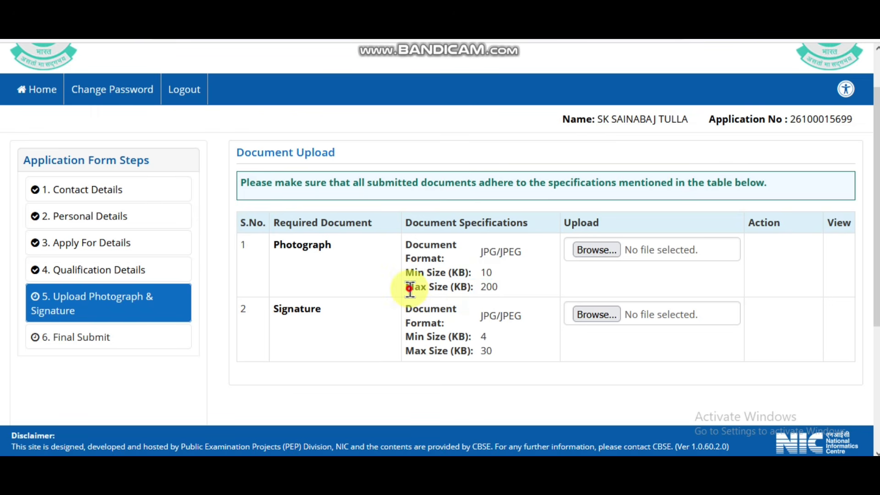
left_click_drag(410, 287, 477, 291)
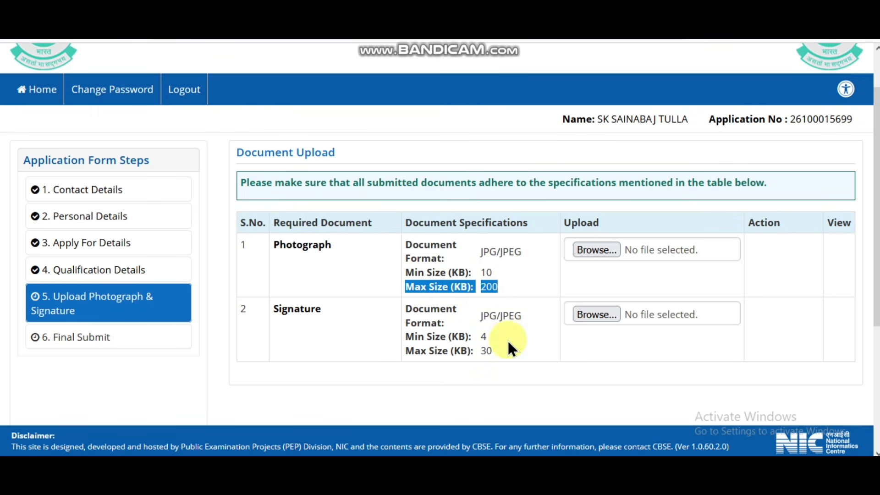
mouse_move(273, 310)
left_mouse_down()
mouse_move(262, 311)
mouse_move(304, 308)
left_mouse_up()
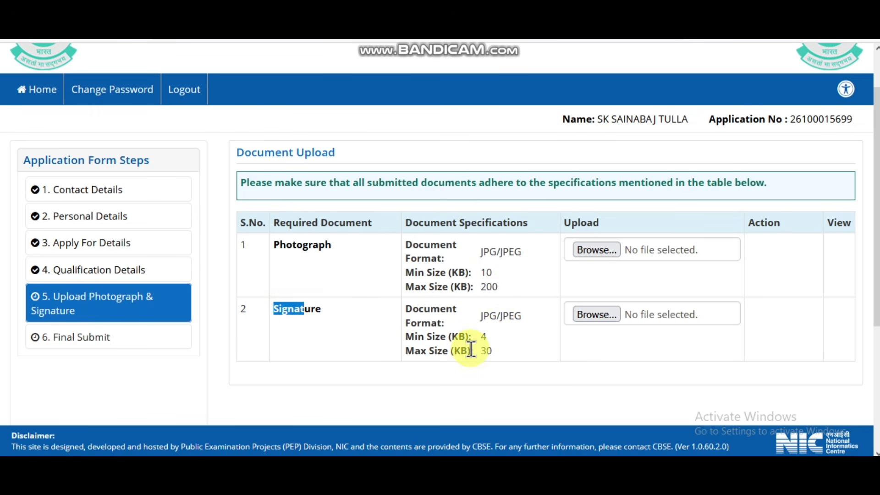
left_click(483, 338)
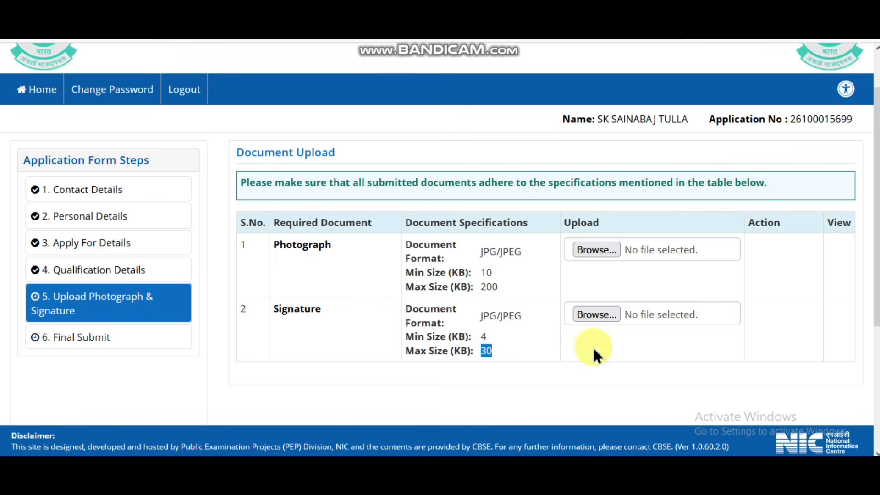
- Select photo.jpg from the MY folder inside the Desktop folder all frinends dox as the photograph file
scroll(593, 346, "down", 2)
left_click(595, 198)
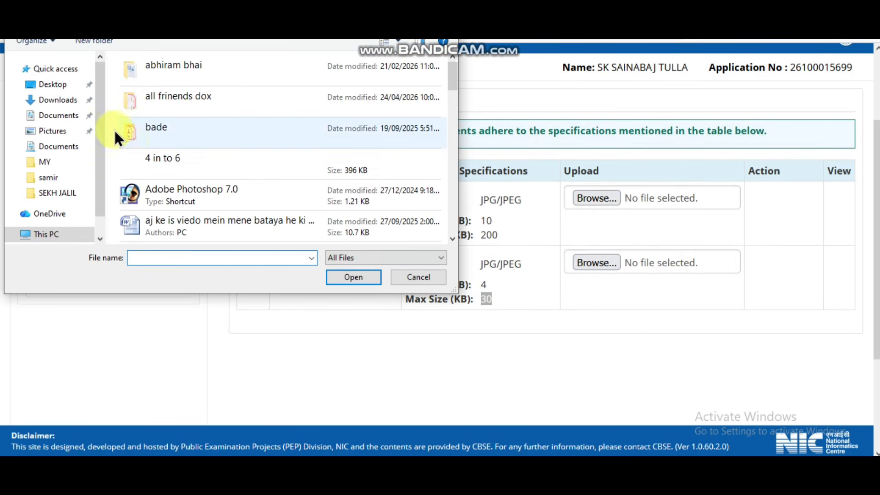
left_click(51, 85)
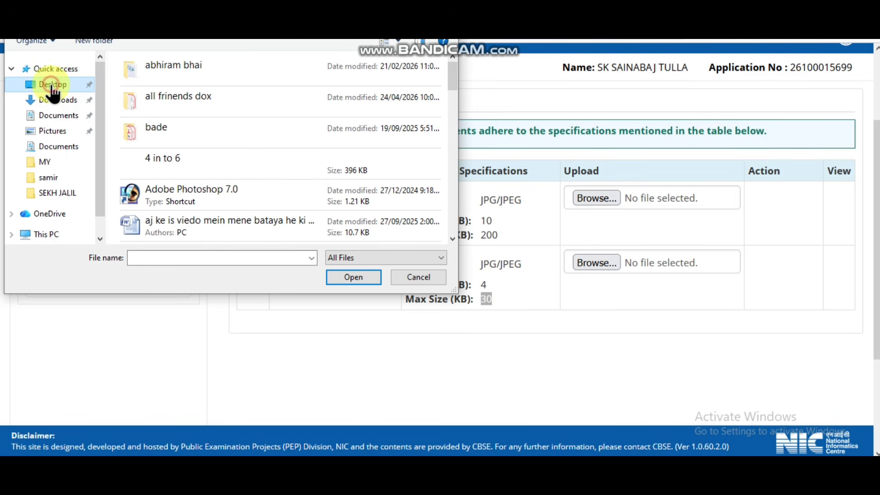
double_click(171, 100)
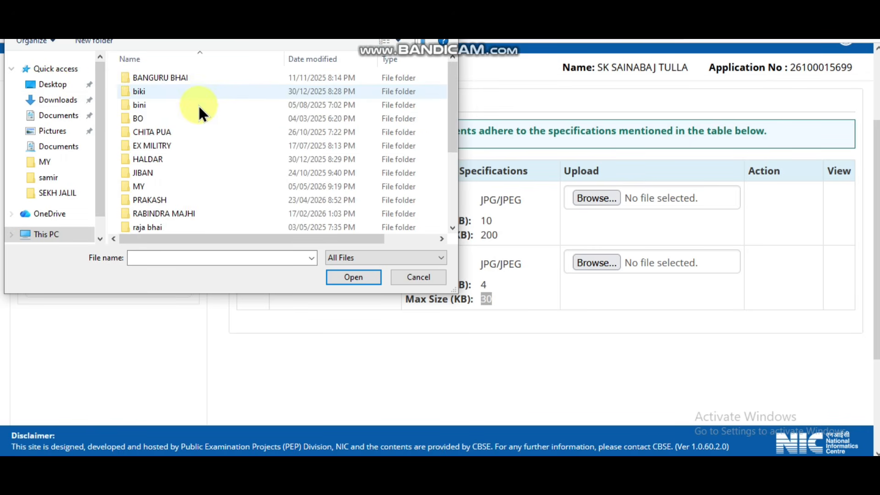
scroll(188, 133, "down", 3)
scroll(162, 174, "up", 3)
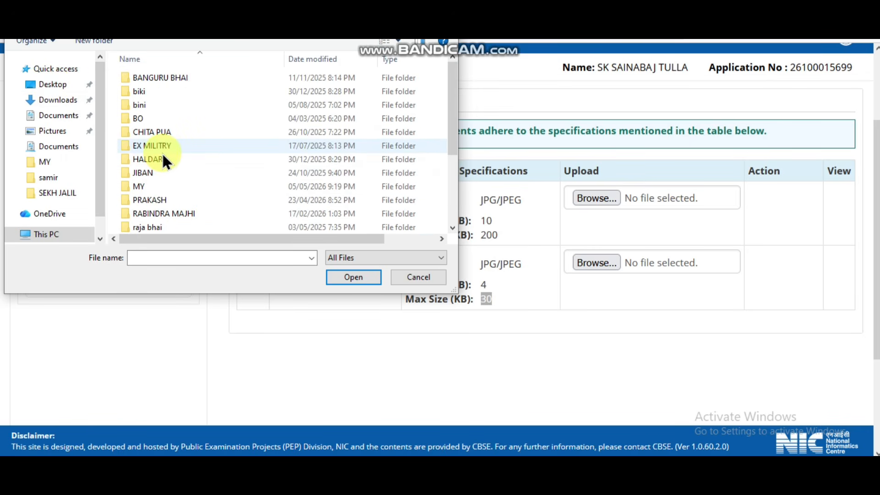
double_click(140, 188)
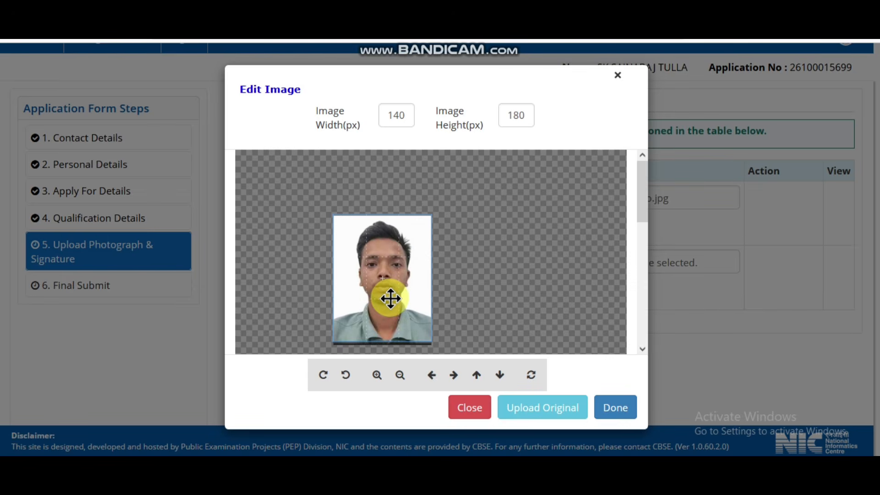
- Use the original photograph without cropping, upload it and acknowledge the upload message
left_click(537, 407)
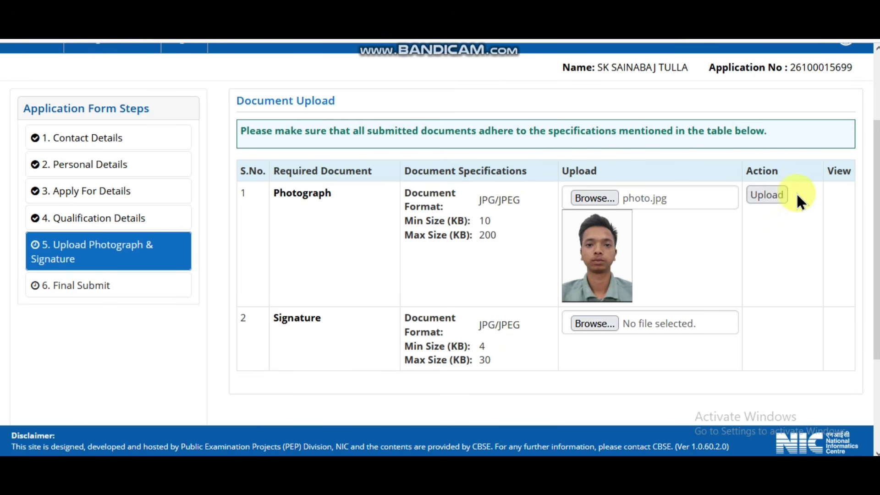
left_click(774, 196)
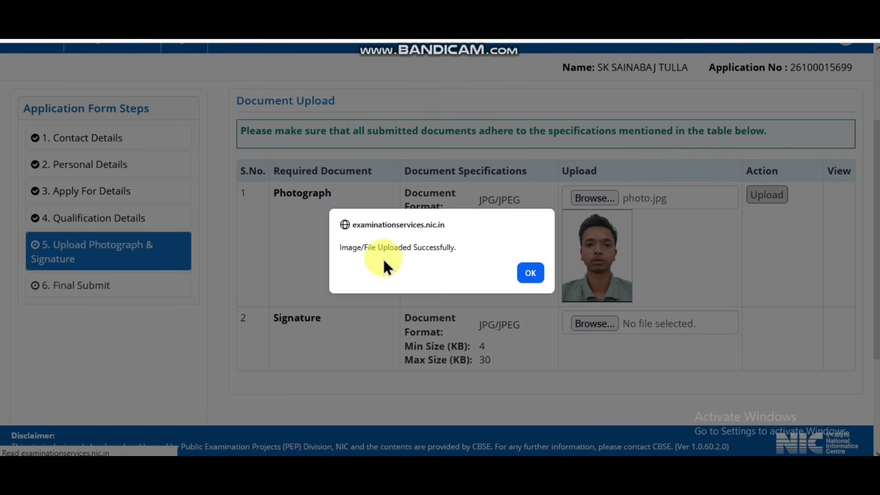
left_click(529, 273)
- Select signatrue.jpg as the signature file and try to upload the original image without cropping
scroll(759, 261, "down", 2)
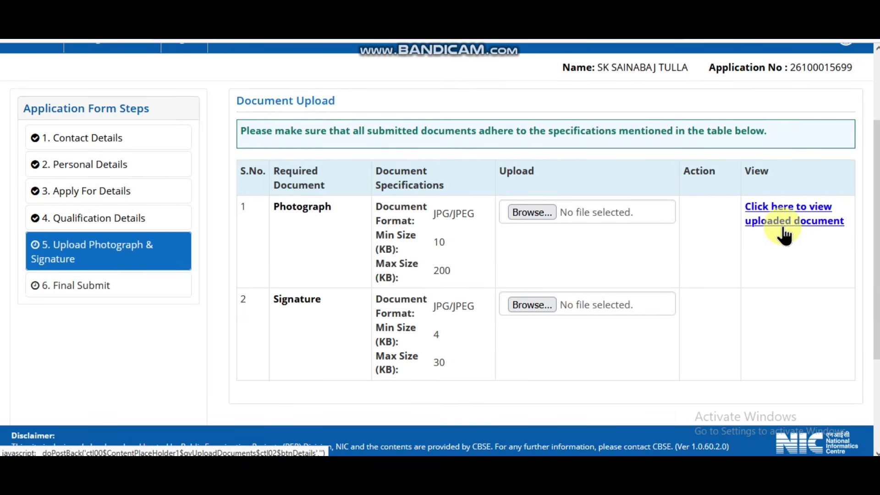
left_click(529, 304)
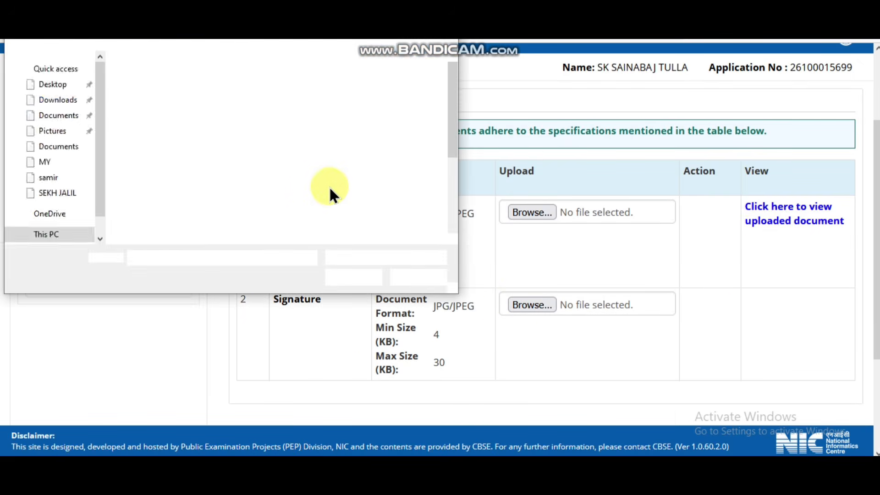
double_click(320, 208)
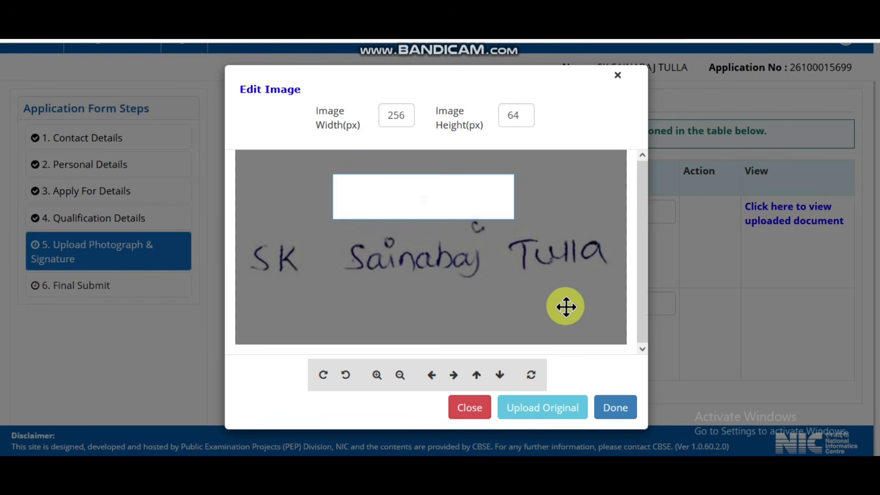
left_click(527, 412)
- Shrink and position the signature inside the 256 × 64 px crop frame, upload it and acknowledge the upload message
scroll(429, 240, "down", 2)
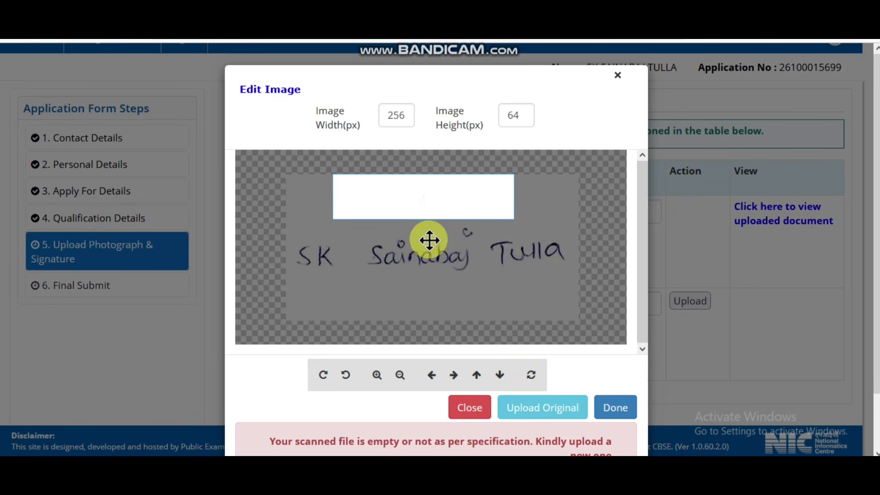
scroll(429, 239, "down", 3)
left_click_drag(426, 240, 420, 201)
scroll(423, 203, "down", 1)
left_click(615, 407)
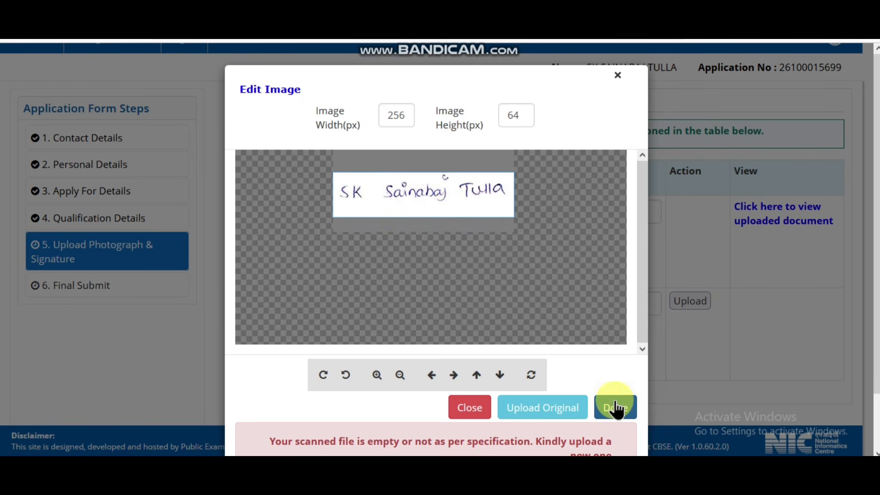
left_click(699, 302)
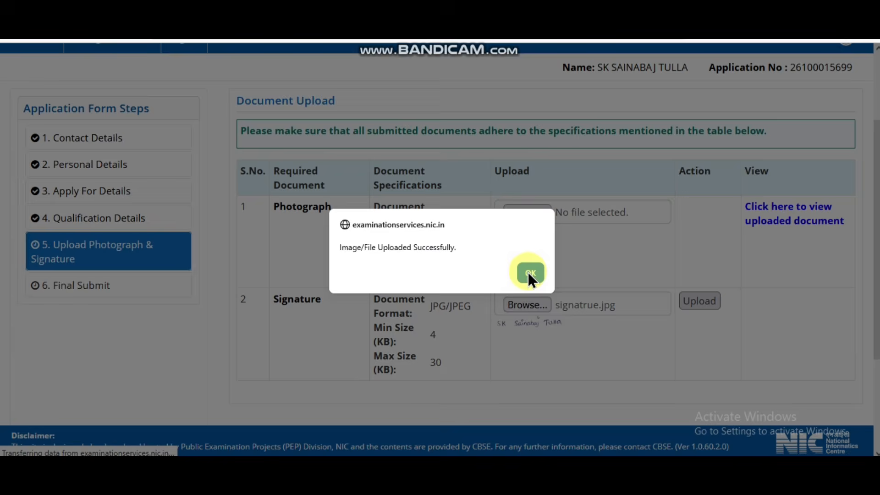
left_click(530, 273)
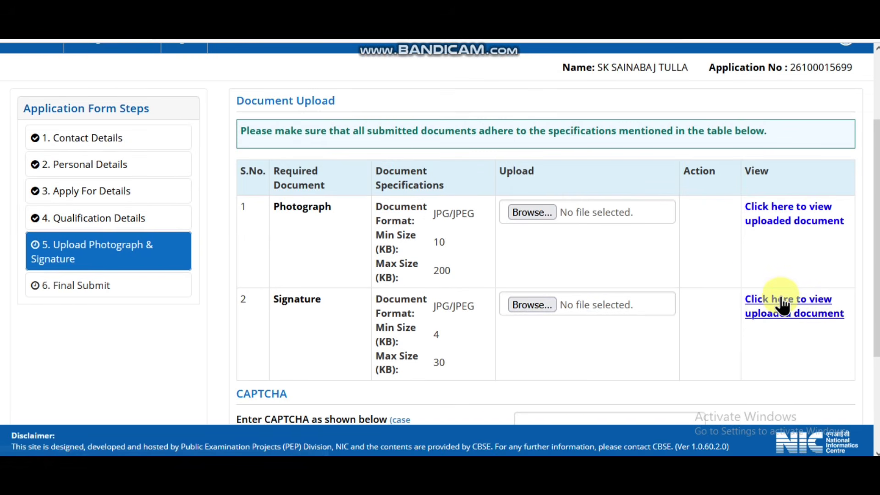
- Fill in the CAPTCHA for the document uploads, save them and continue to the final submission page
scroll(472, 289, "down", 3)
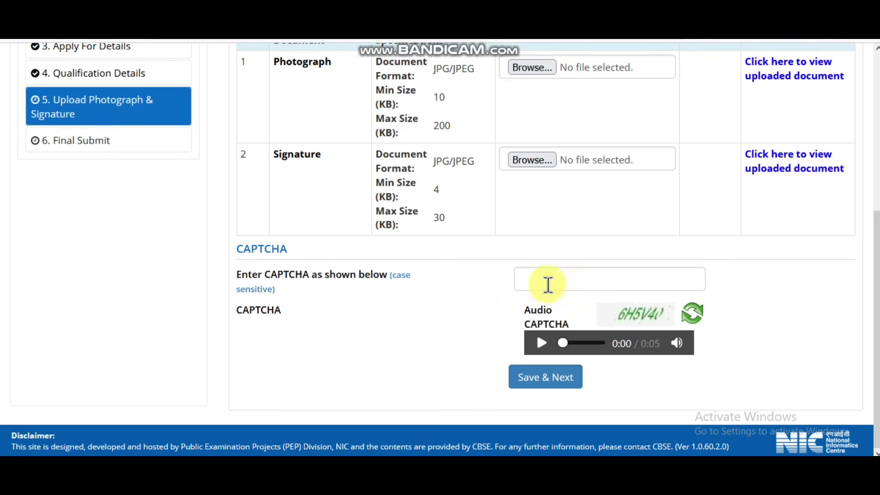
scroll(376, 312, "up", 2)
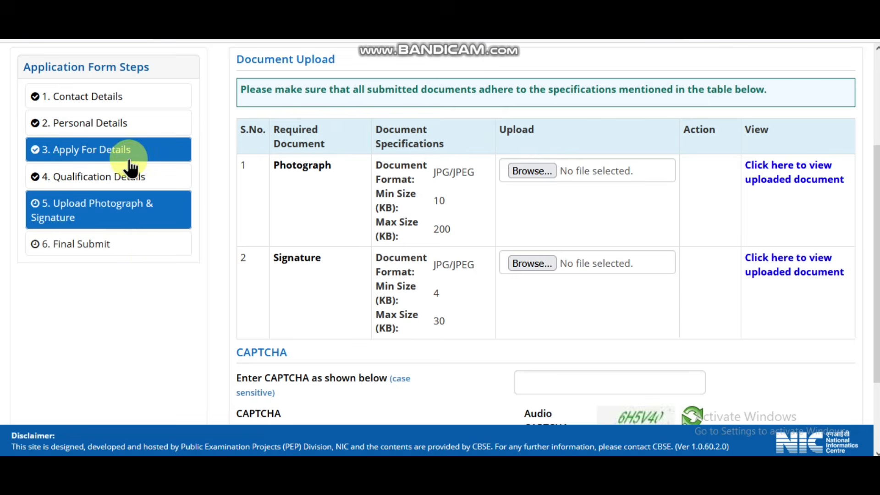
scroll(275, 220, "down", 2)
left_click(544, 286)
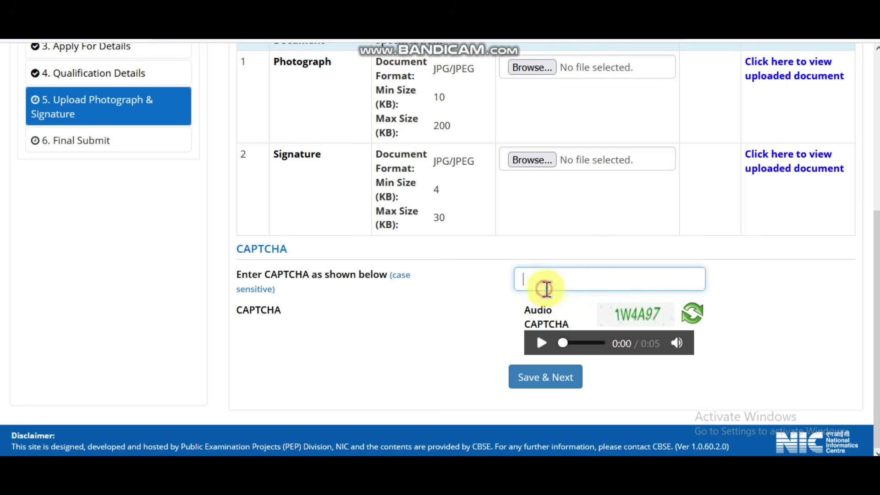
left_click(570, 387)
- Review the submitted personal details and mark them as verified
scroll(652, 253, "down", 10)
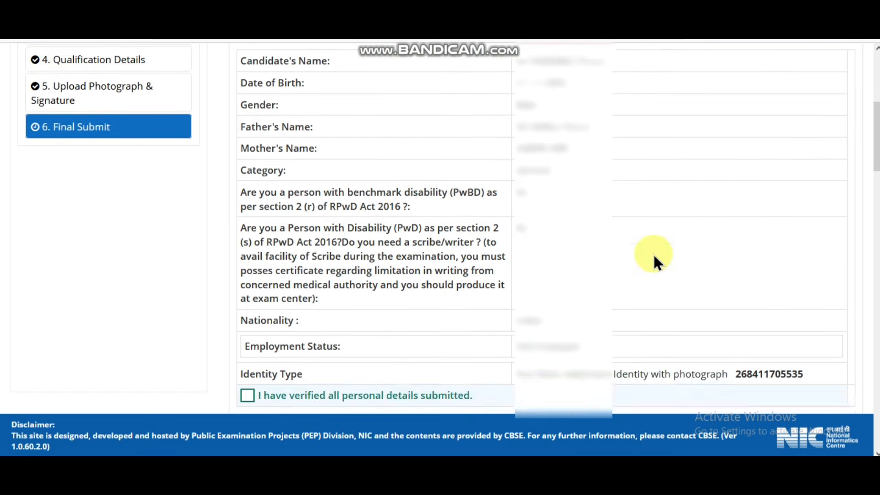
scroll(284, 229, "up", 6)
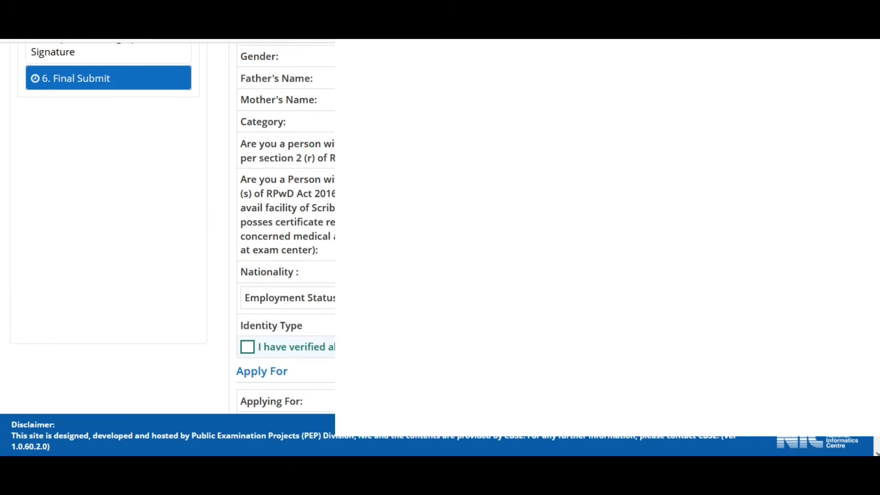
scroll(173, 229, "down", 1)
scroll(255, 130, "up", 2)
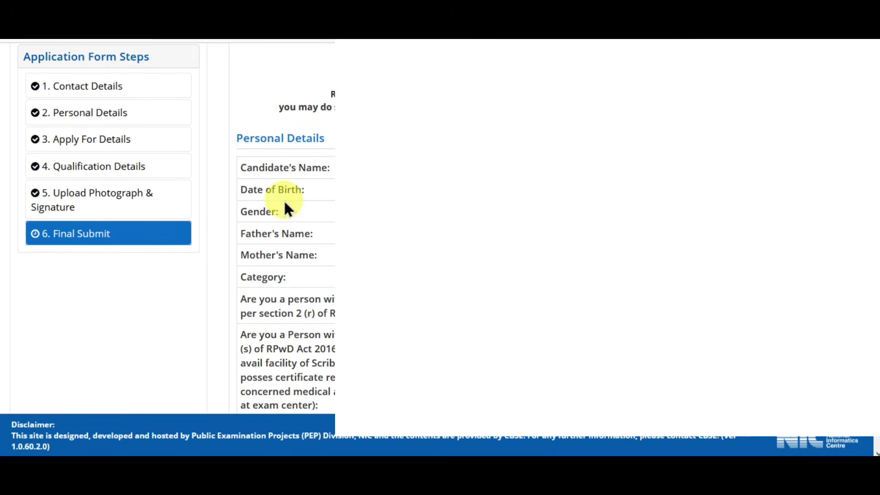
scroll(285, 206, "down", 6)
left_click(247, 243)
- Mark the Apply For details, the education degree details and the present and permanent address details as verified
scroll(284, 229, "down", 9)
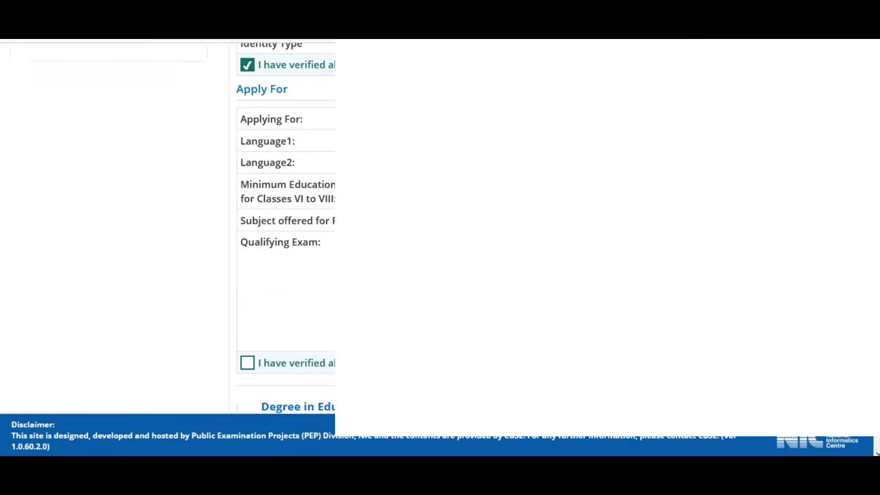
scroll(249, 159, "up", 1)
left_click(246, 176)
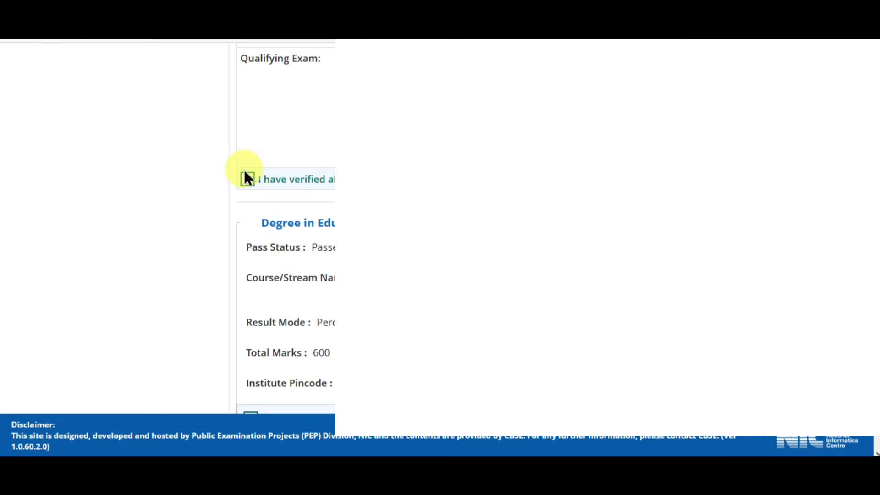
scroll(275, 227, "down", 5)
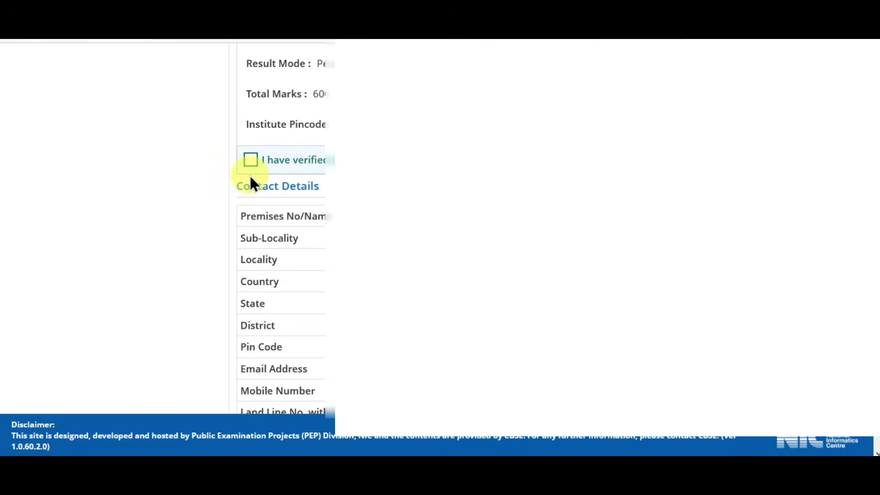
scroll(251, 175, "up", 2)
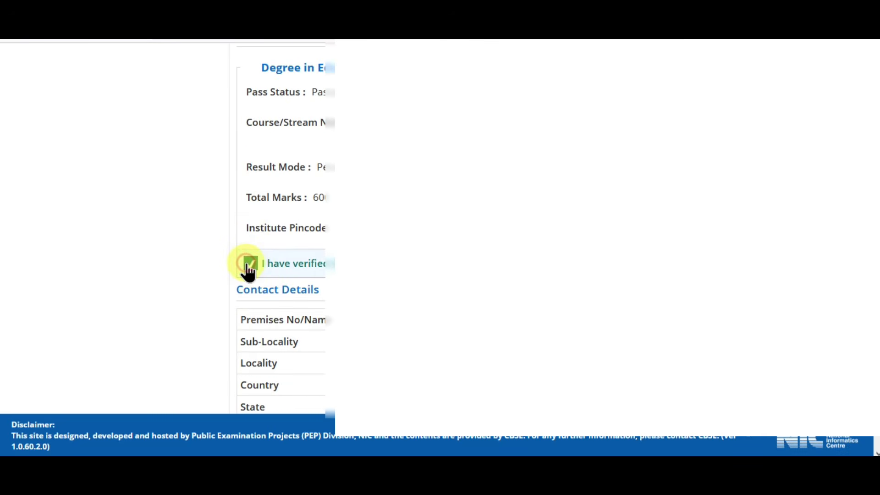
scroll(260, 253, "down", 9)
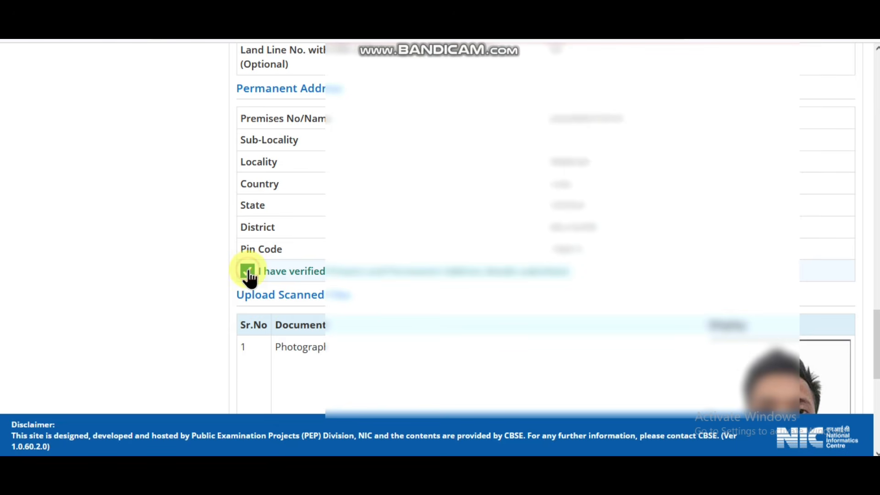
- Check the uploaded photograph and signature and agree to the declaration below them
scroll(246, 275, "down", 5)
scroll(317, 289, "down", 2)
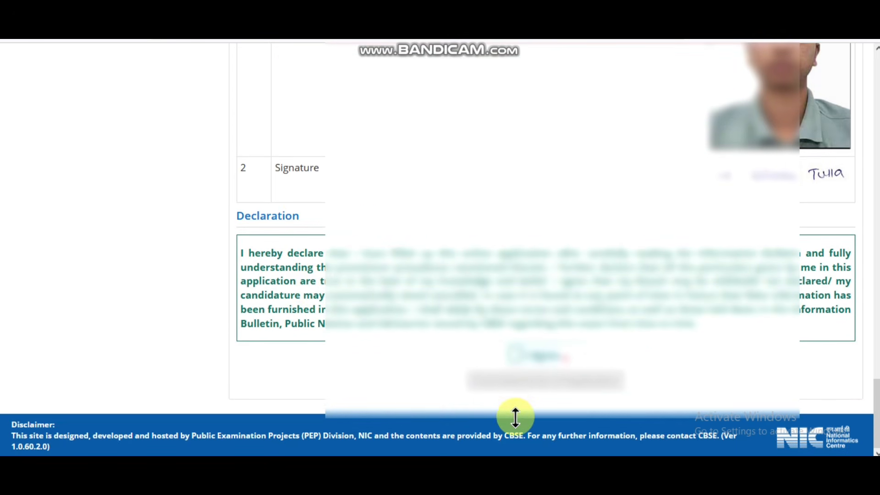
left_click_drag(514, 416, 535, 260)
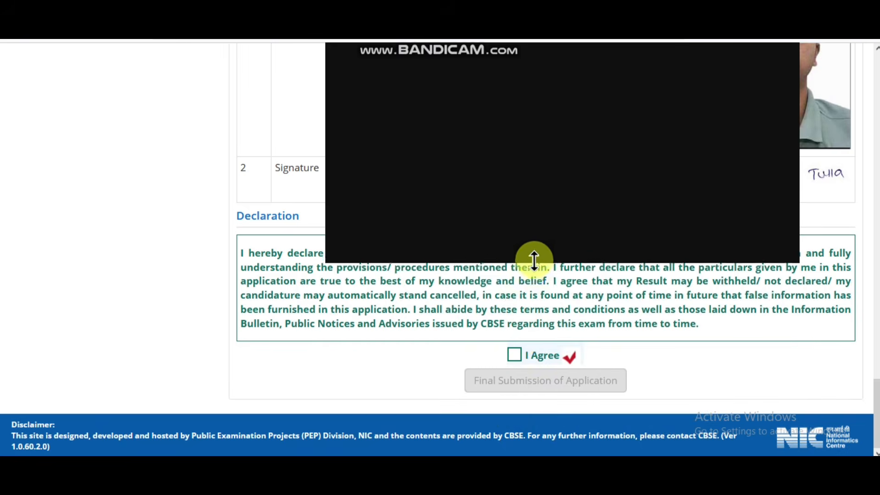
left_click(515, 358)
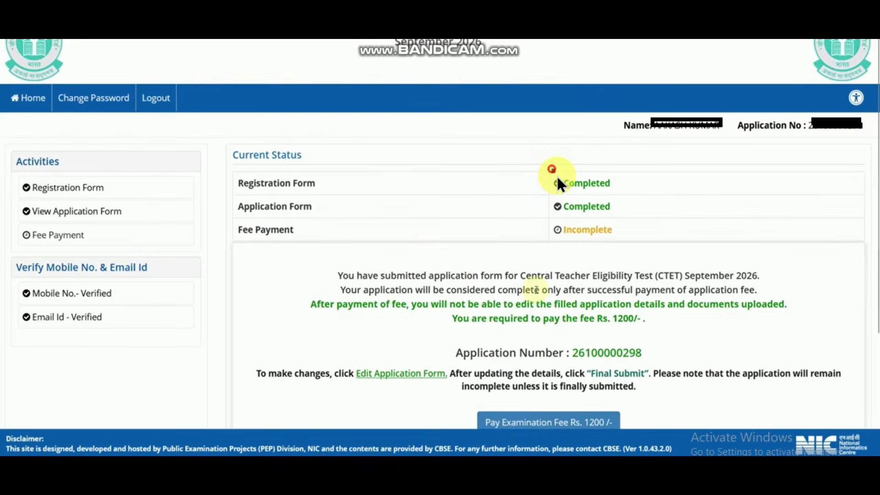
left_click_drag(552, 169, 624, 236)
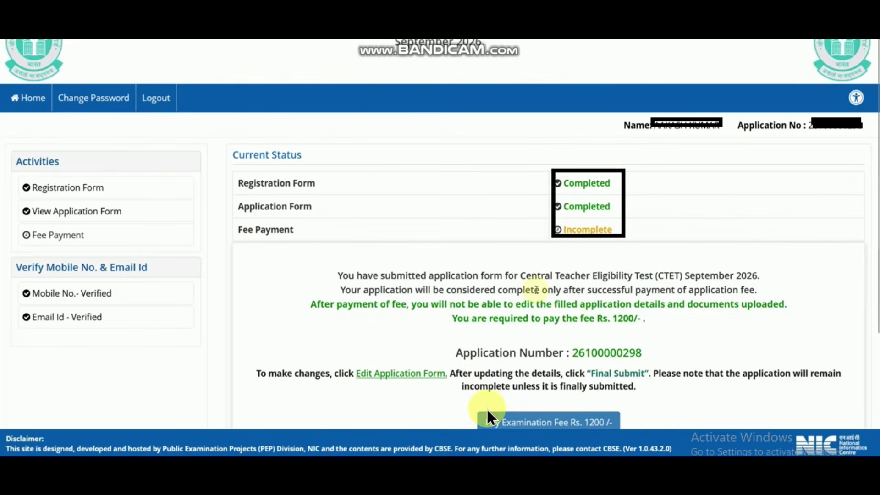
mouse_move(468, 404)
left_mouse_down()
mouse_move(559, 436)
mouse_move(625, 434)
left_mouse_up()
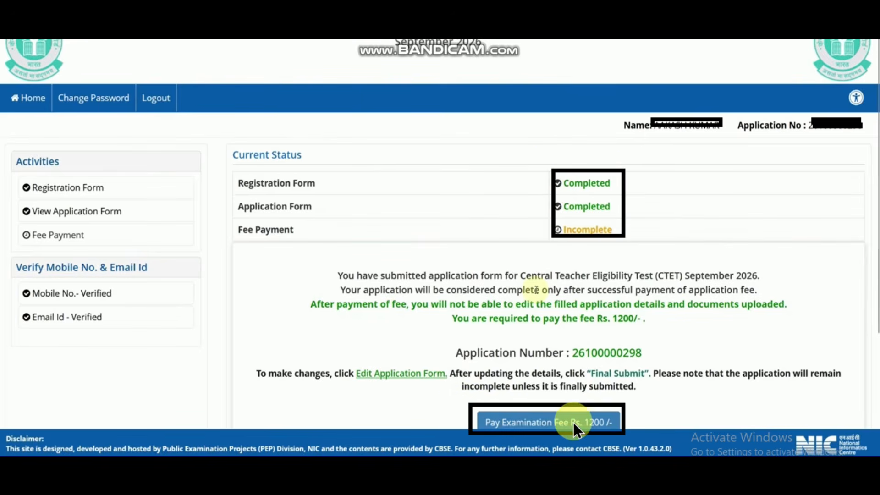
- Start the Rs. 1200 examination fee payment with Online Payment and proceed with the Debit/Credit Card/Net Banking provider to the payment methods
left_click(567, 422)
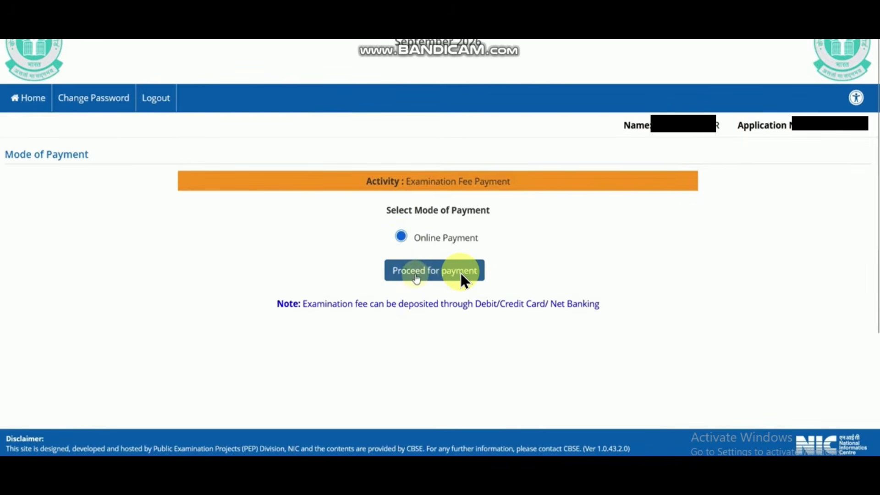
left_click(417, 271)
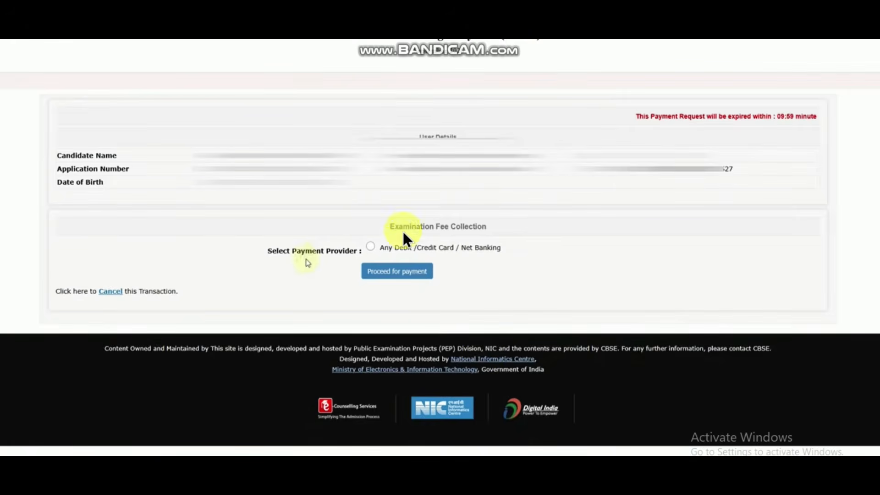
left_click(384, 274)
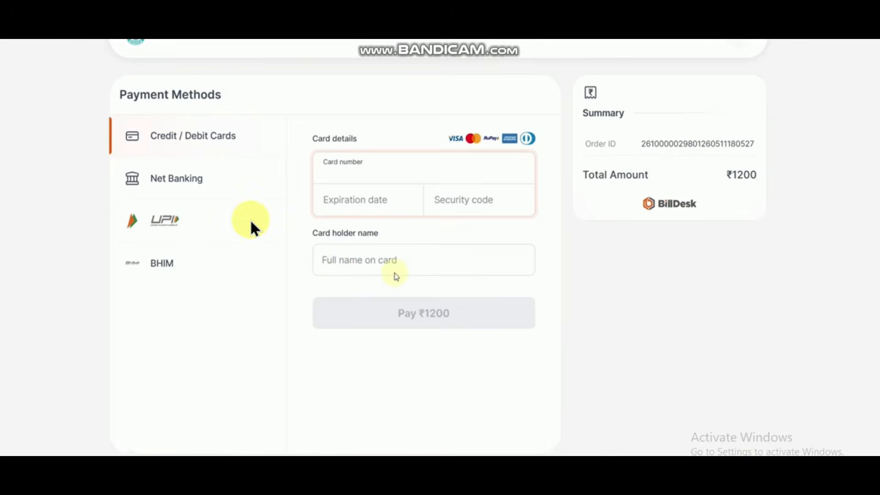